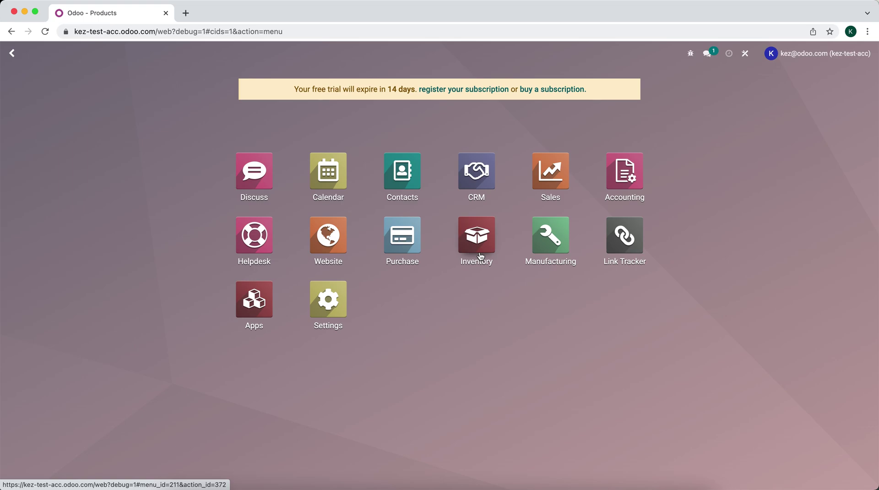
Open the Manufactured Product record in Inventory and view its inventory details
click(486, 239)
click(204, 64)
click(198, 74)
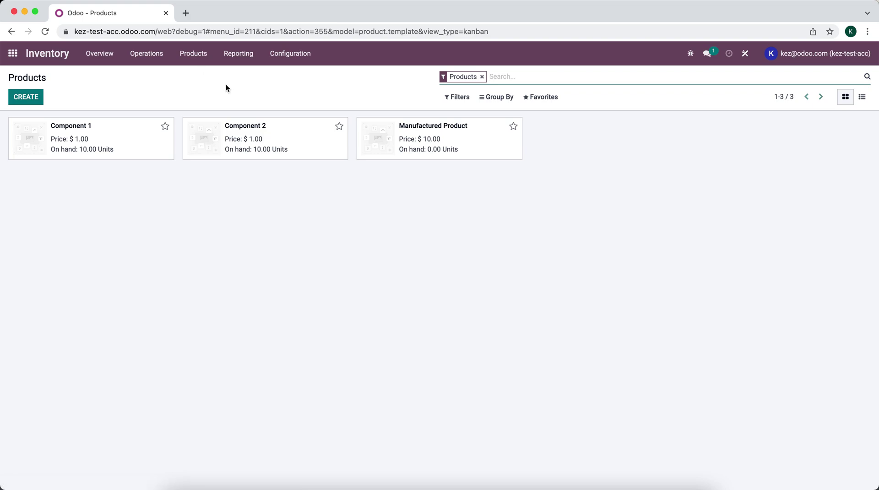
click(459, 159)
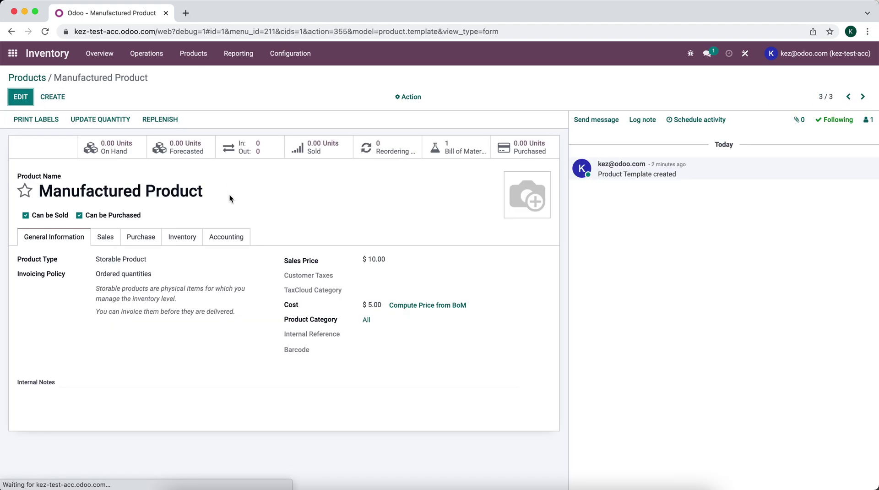
click(182, 236)
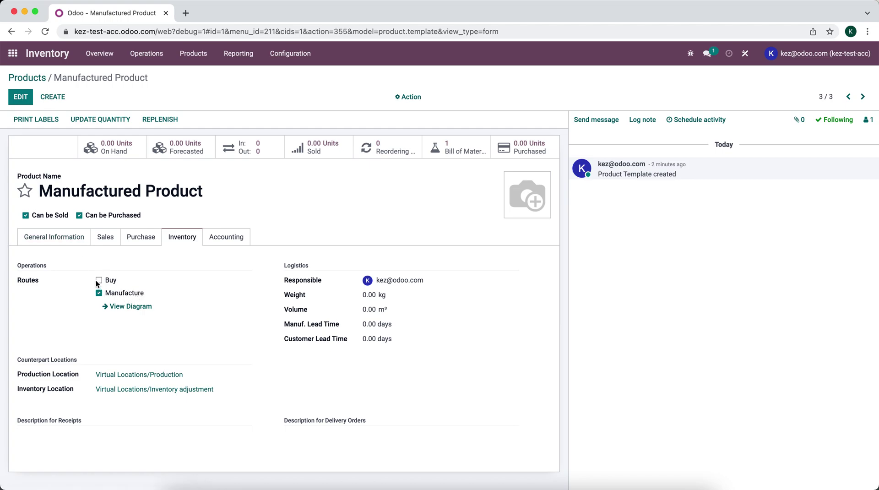
Uncheck Can be Purchased on Manufactured Product and save
click(21, 96)
click(92, 214)
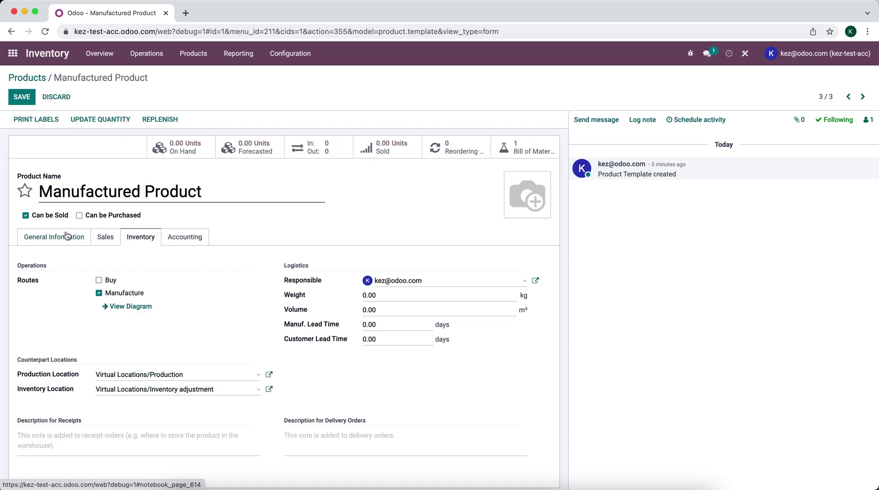
click(77, 237)
click(27, 96)
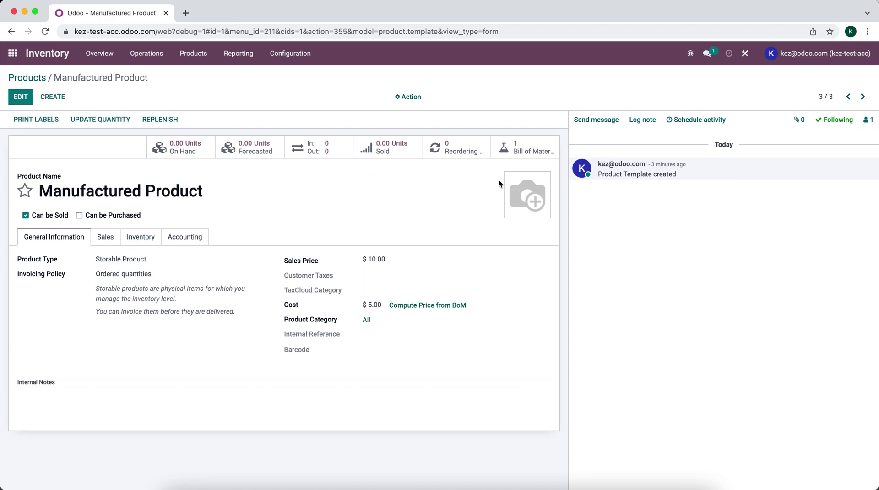
Review the product's two-component bill of materials, then return to the product form
click(523, 152)
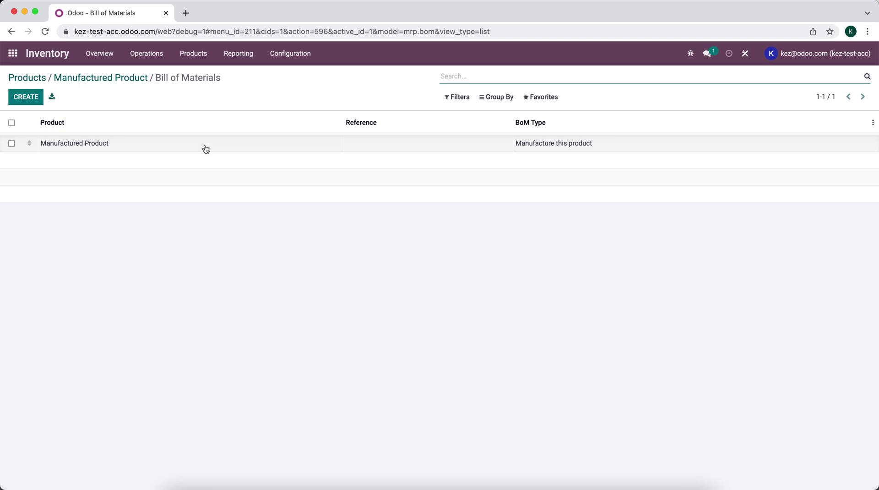
click(204, 144)
mouse_move(128, 281)
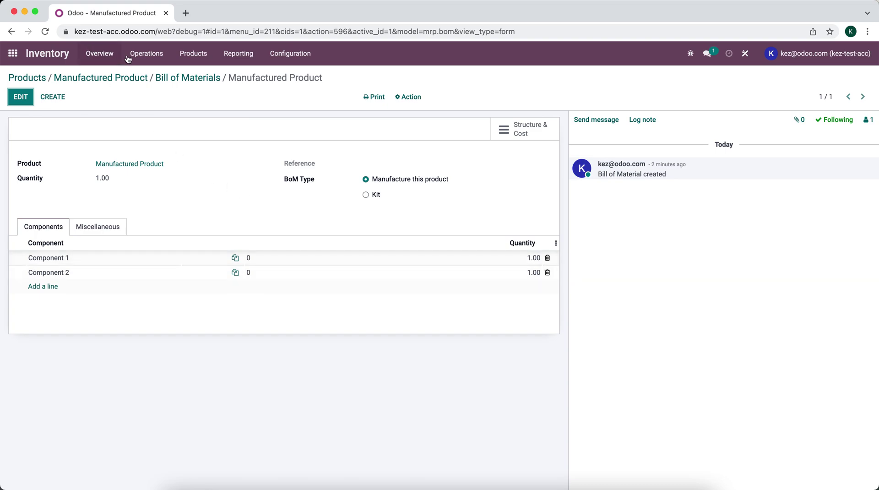
click(45, 78)
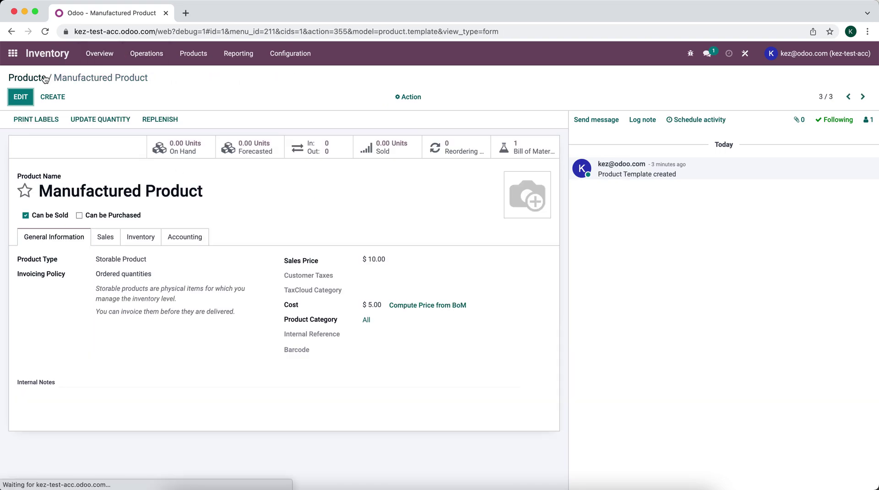
Turn on Multi-Step Routes in the Inventory settings' Warehouse section and save
click(40, 79)
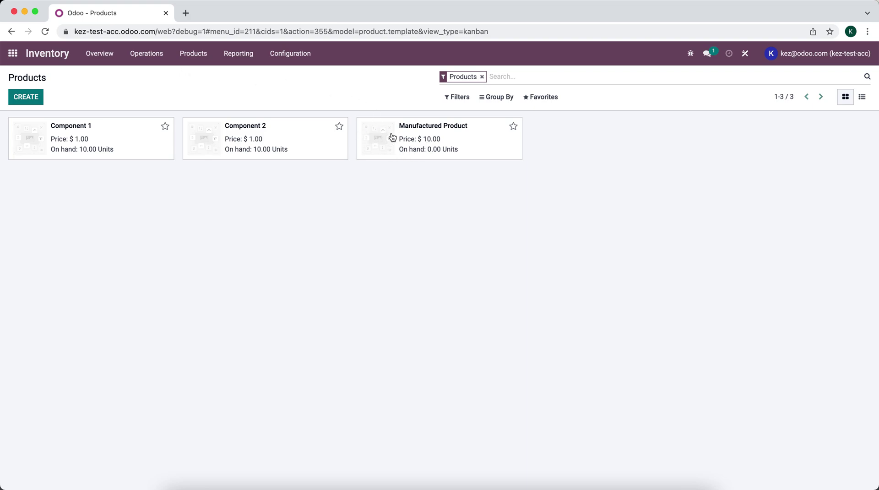
click(294, 61)
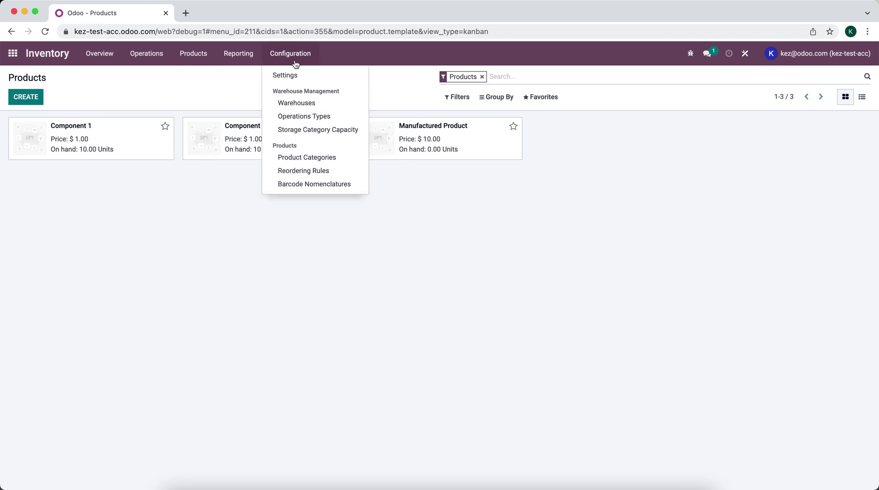
click(248, 55)
mouse_move(290, 53)
click(290, 74)
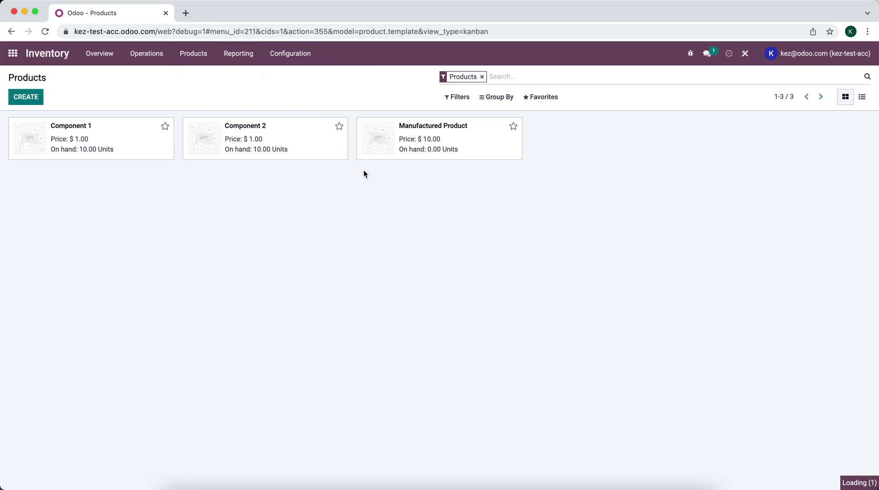
scroll(364, 173, down, 10)
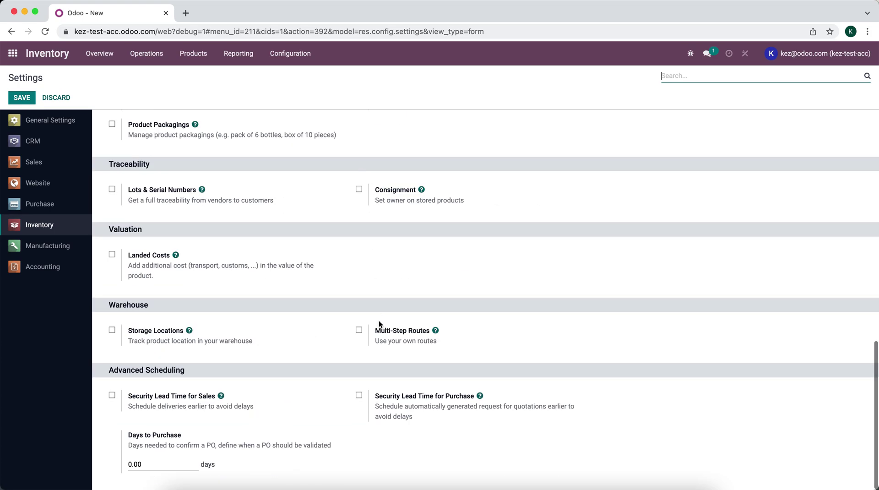
click(358, 329)
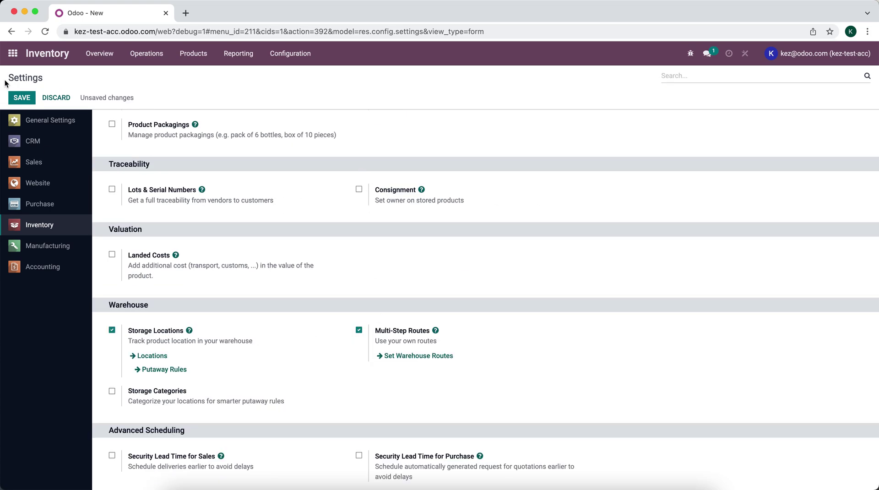
click(22, 98)
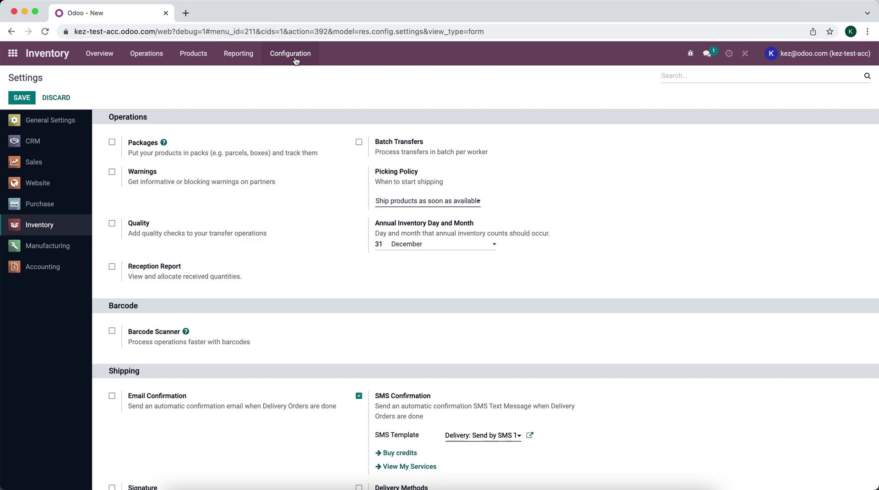
Filter routes to Archived and open the Replenish on Order (MTO) route record
click(291, 54)
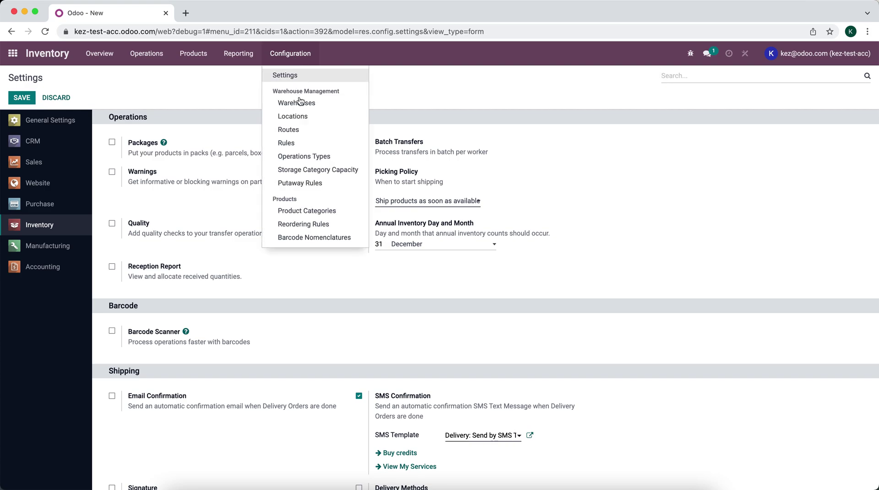
click(296, 129)
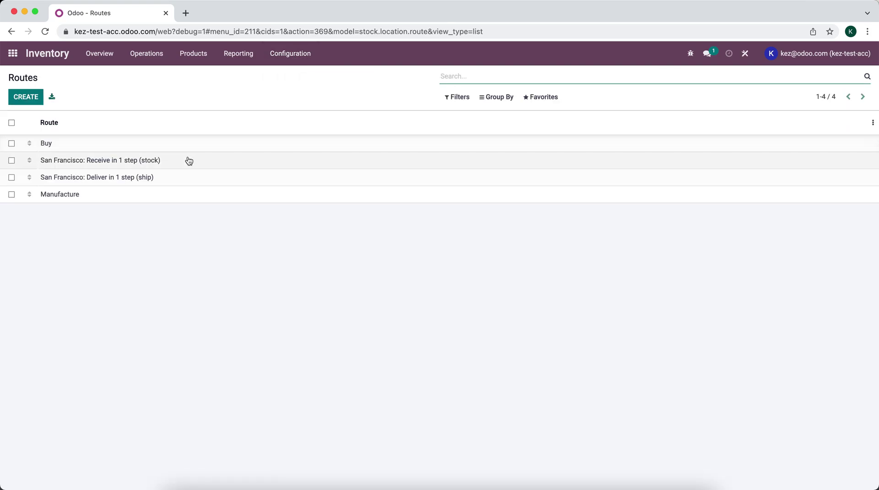
click(466, 105)
click(465, 114)
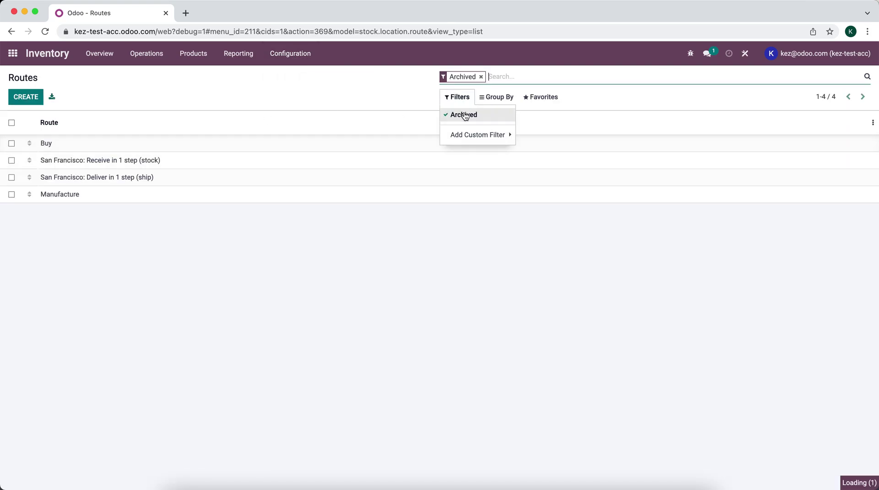
click(228, 82)
click(91, 139)
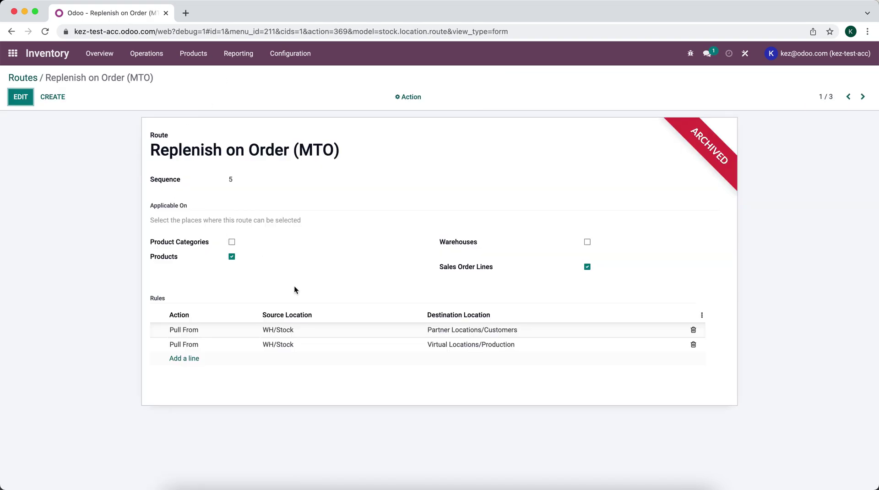
click(9, 99)
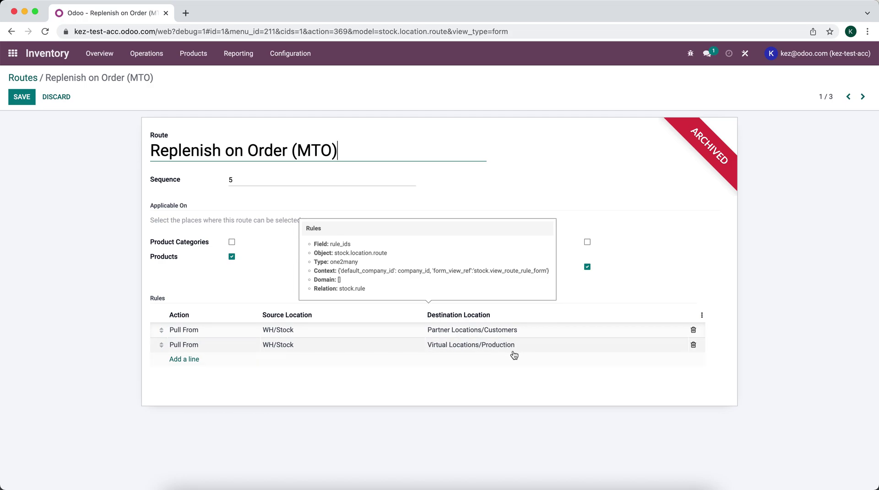
key(ctrl+s)
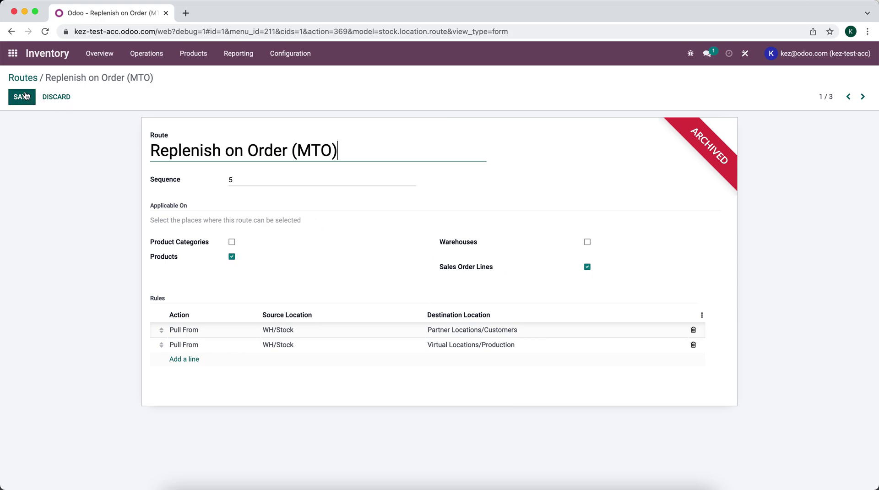
click(10, 77)
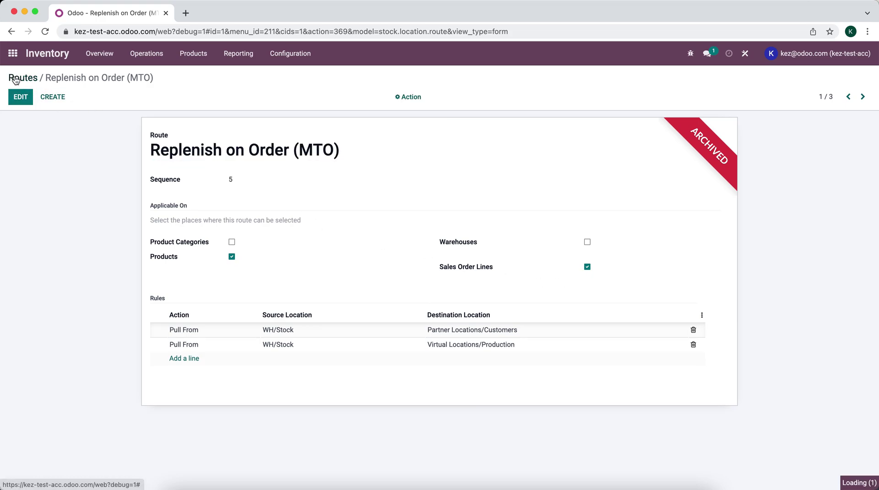
Unarchive the Replenish on Order (MTO) route and clear the Archived filter
click(11, 144)
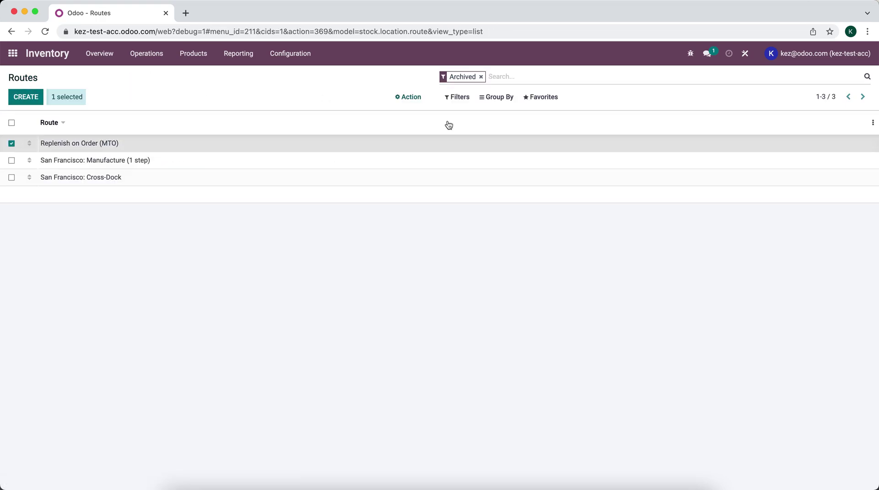
click(411, 97)
click(419, 142)
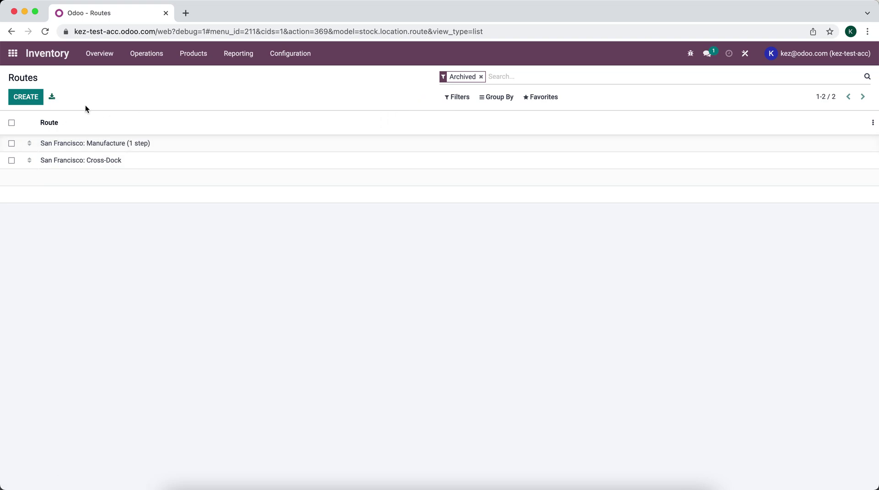
click(482, 77)
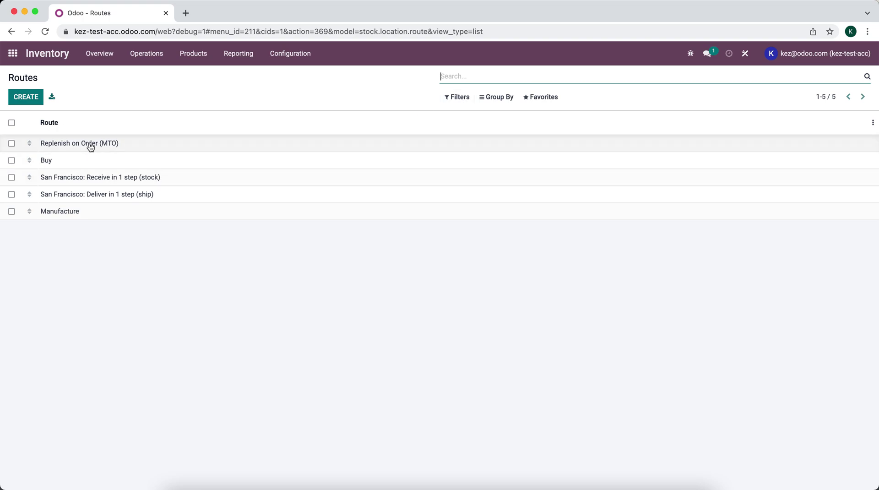
Add Replenish on Order (MTO) alongside Manufacture on Manufactured Product's routes and save
click(192, 54)
click(195, 75)
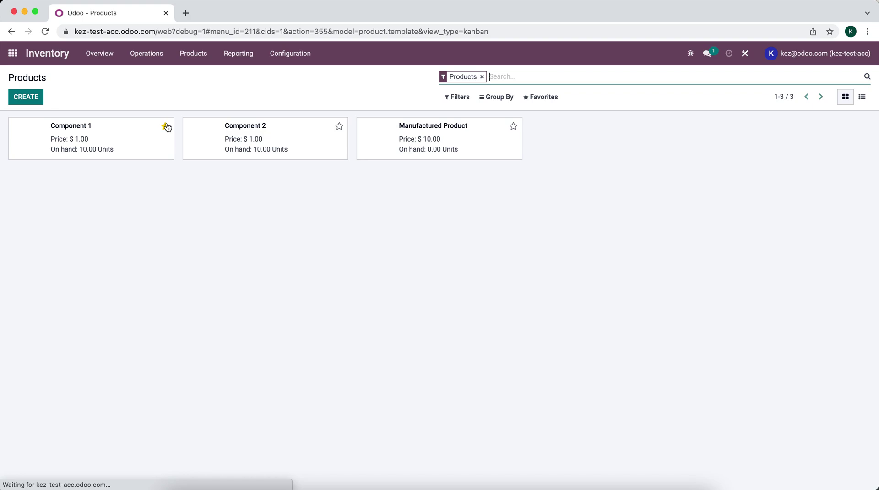
click(408, 140)
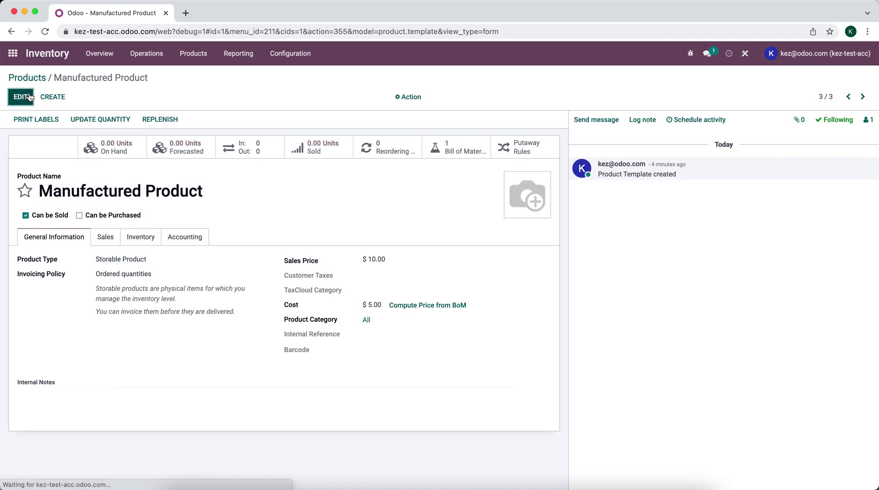
click(21, 97)
click(140, 236)
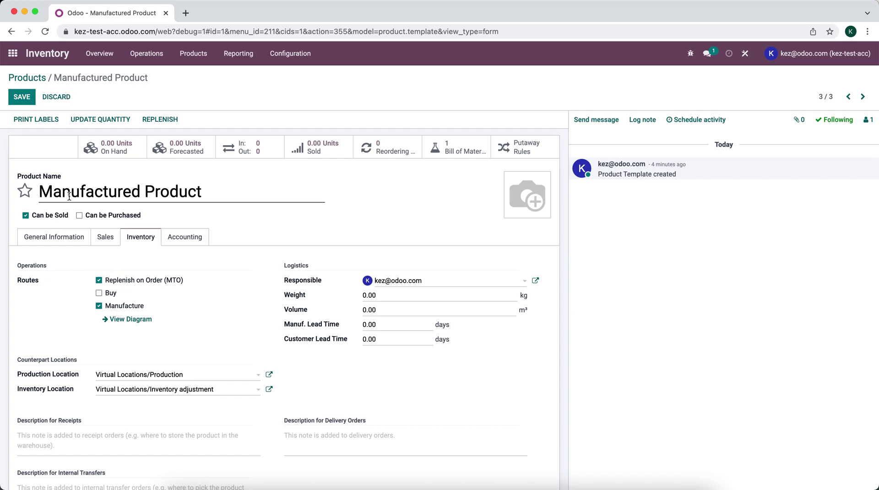
click(24, 98)
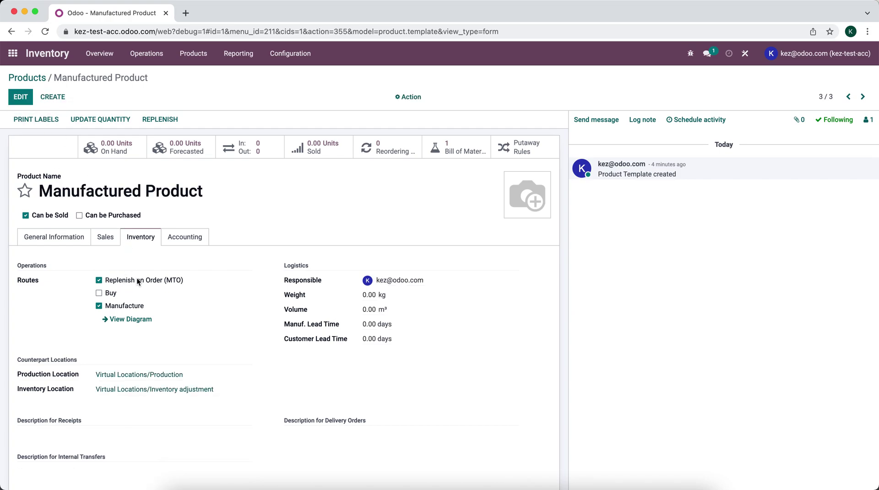
click(13, 54)
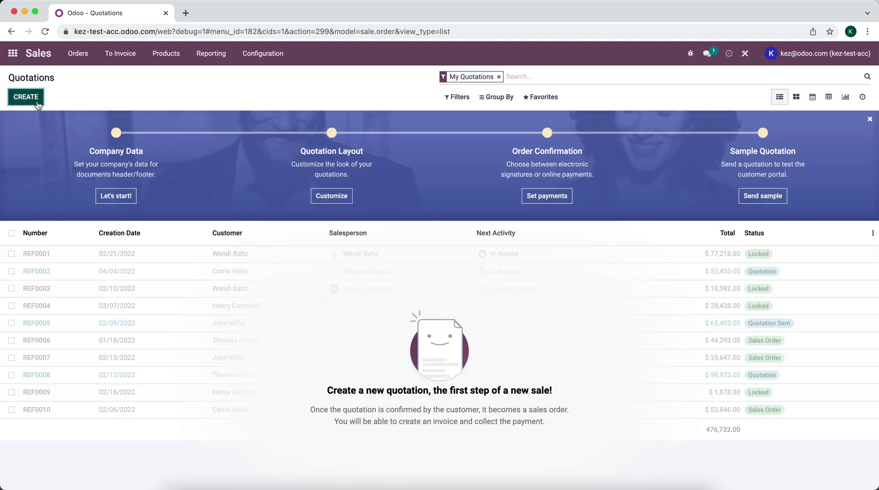
Create a quotation for Customer 1 with a Manufactured Product order line
click(21, 96)
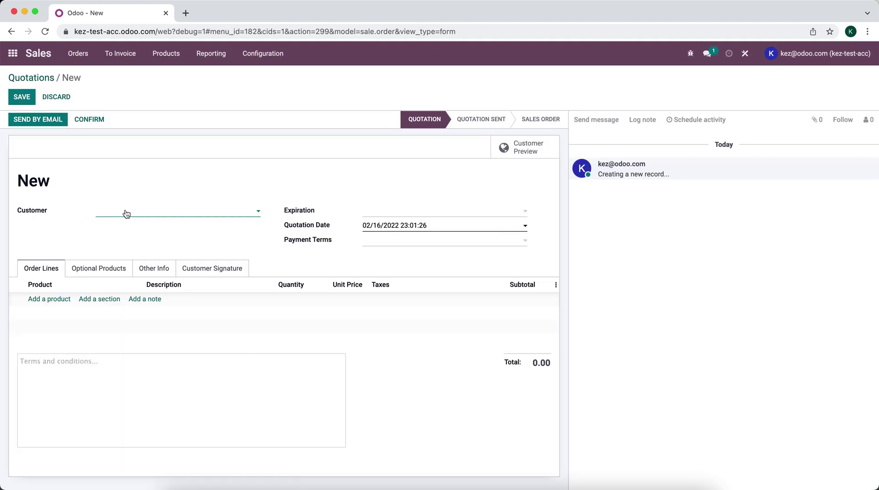
click(126, 212)
text(Customer 1)
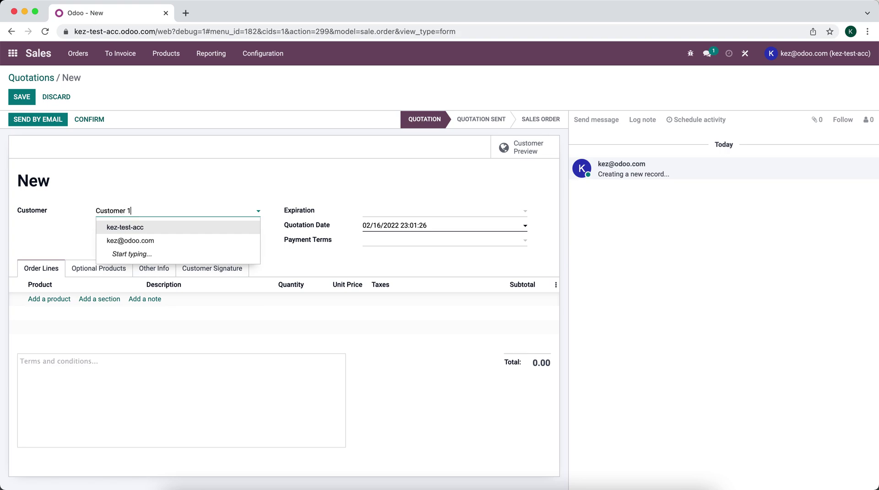
click(147, 227)
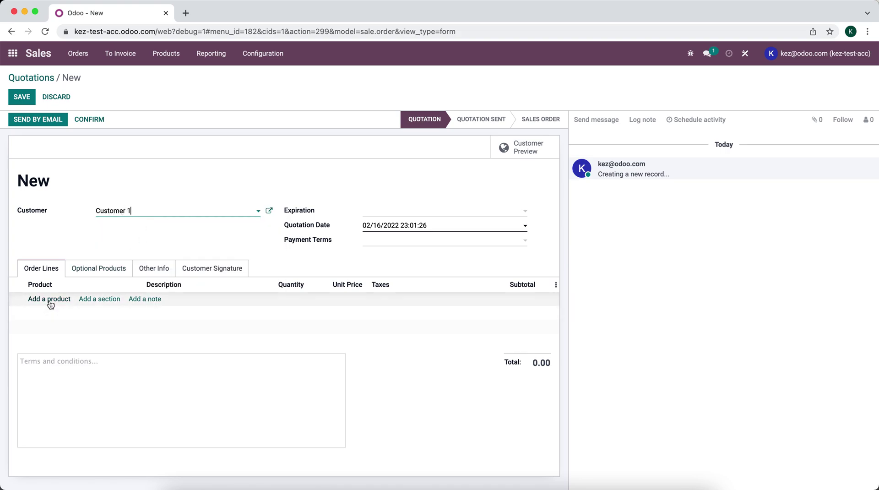
click(51, 303)
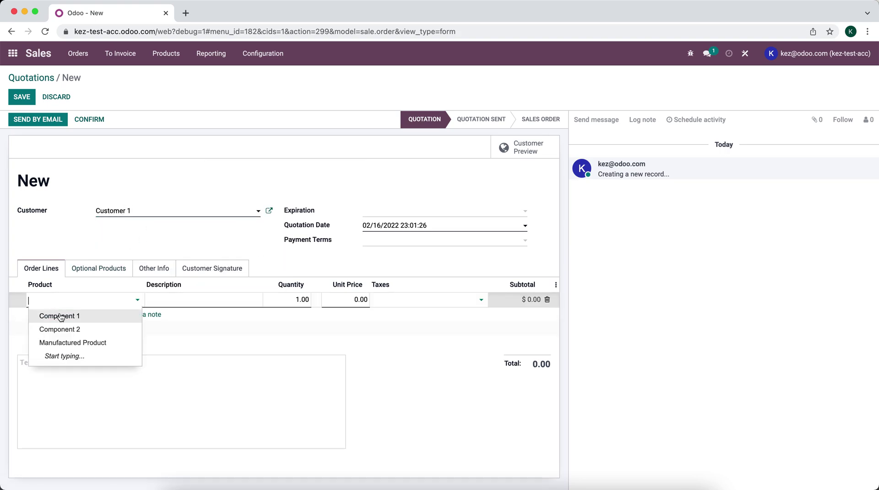
click(68, 343)
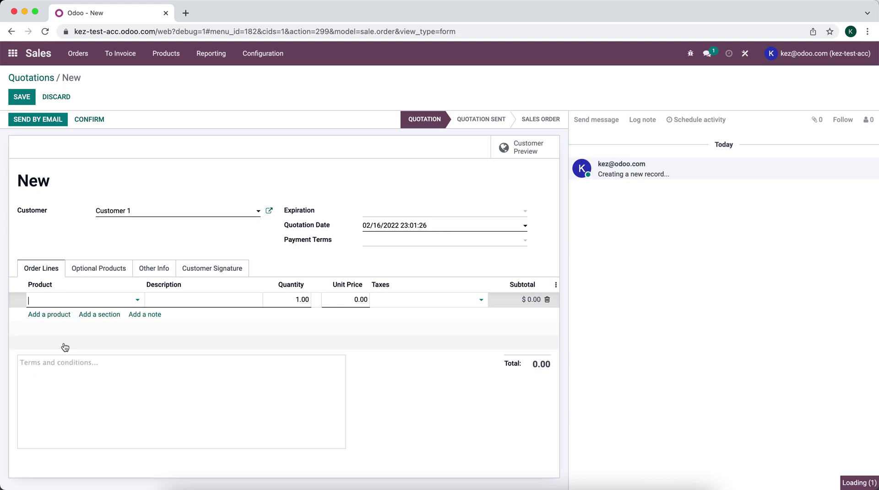
Show the Route column, leave the line's route empty, and save the quotation
click(555, 284)
click(534, 317)
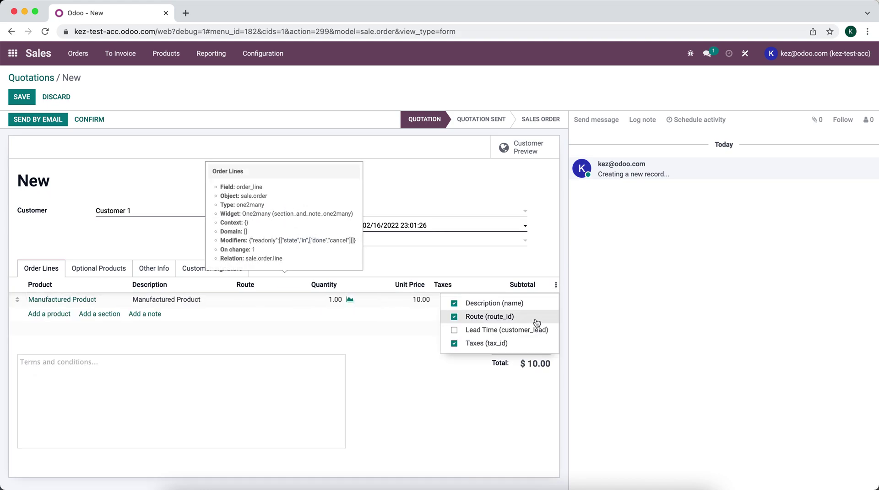
click(391, 266)
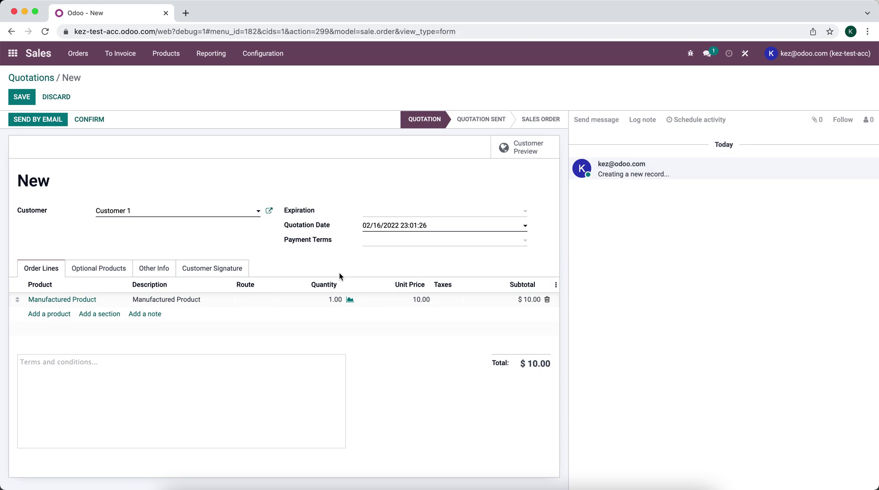
click(258, 304)
click(262, 302)
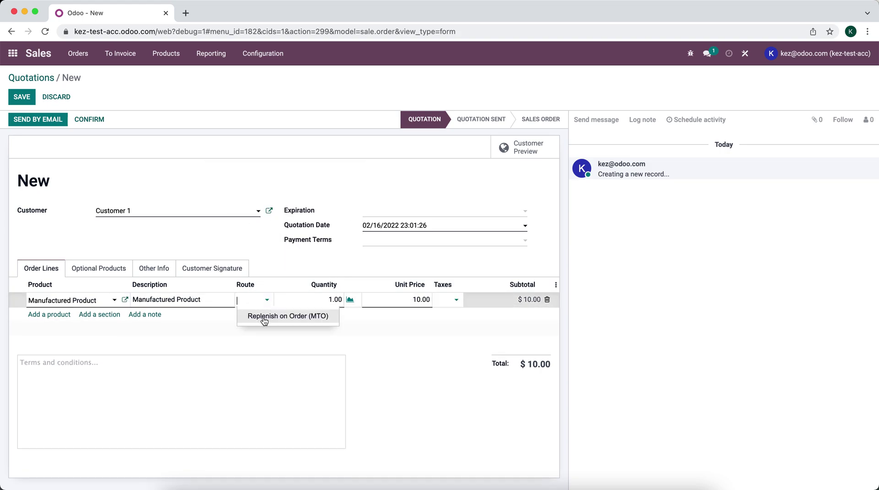
click(273, 251)
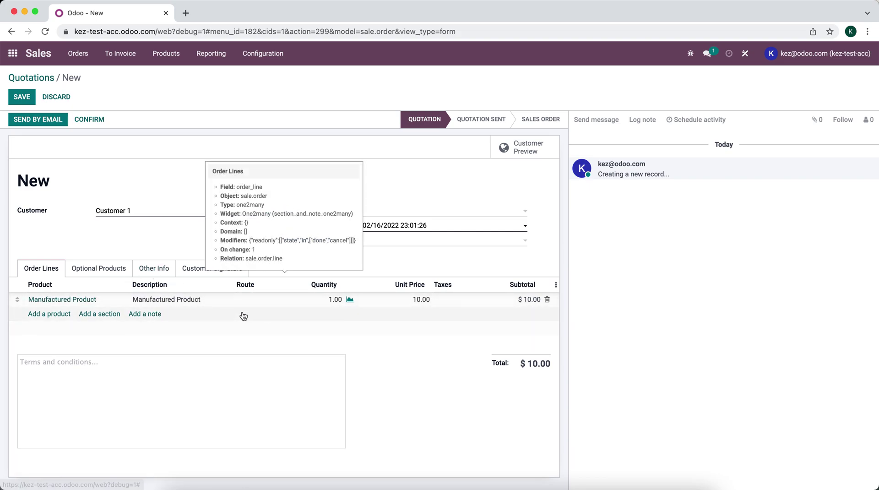
click(28, 97)
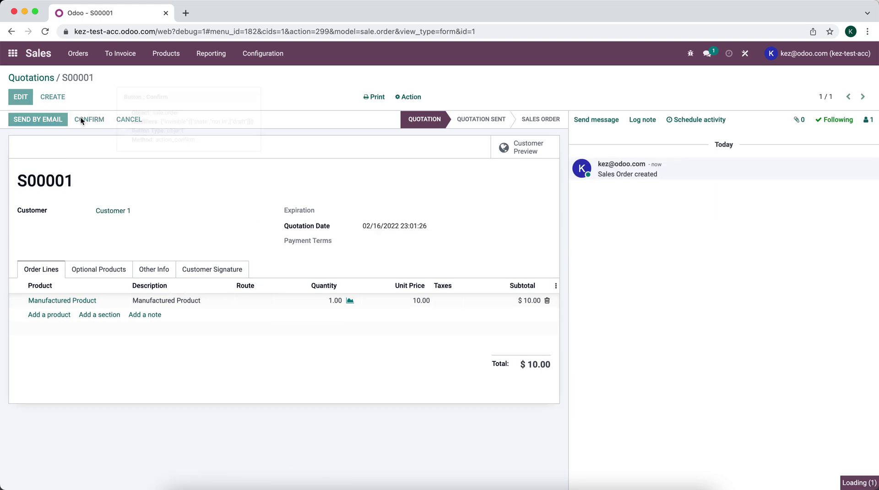
Confirm S00001 and review its delivery WH/OUT/00001 and manufacturing order WH/MO/00001
click(81, 120)
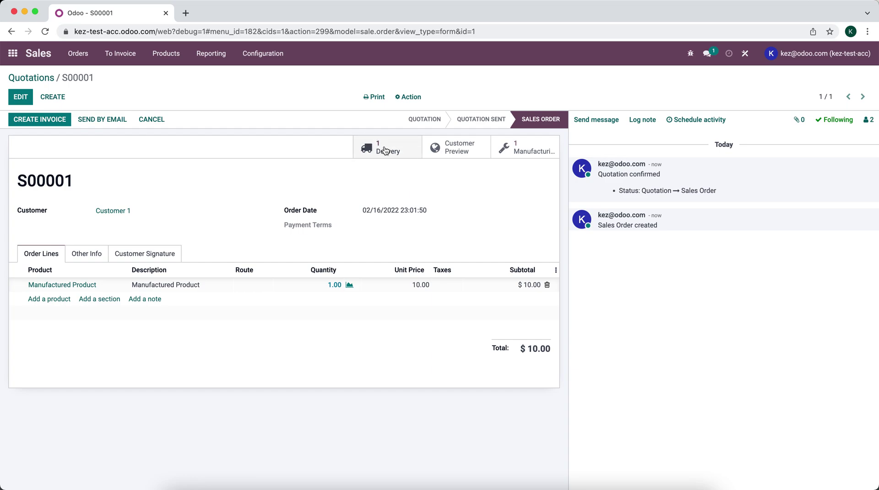
mouse_move(377, 149)
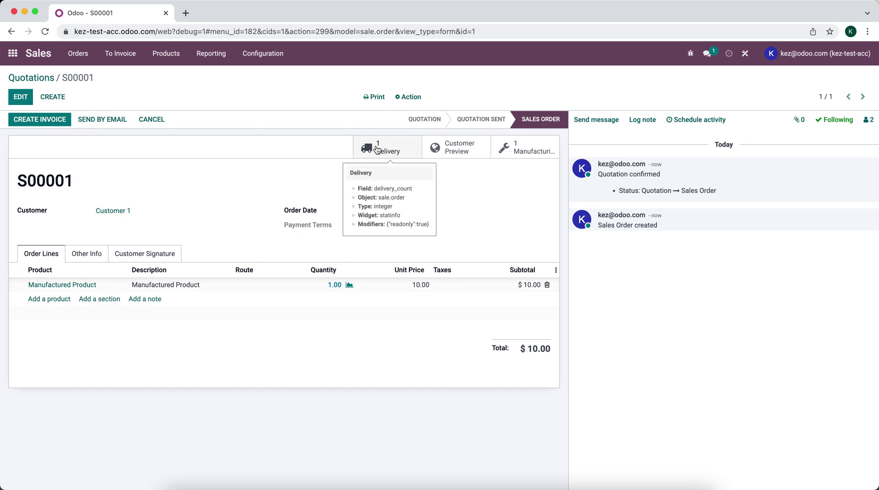
click(377, 149)
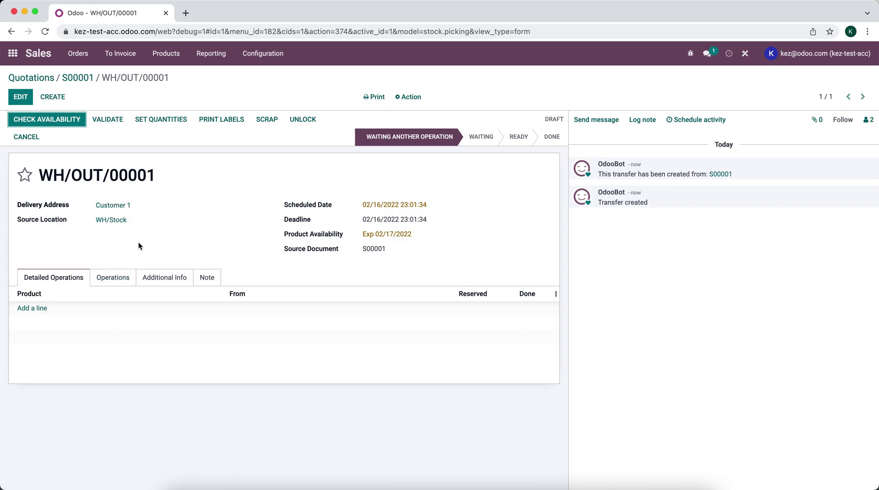
click(115, 281)
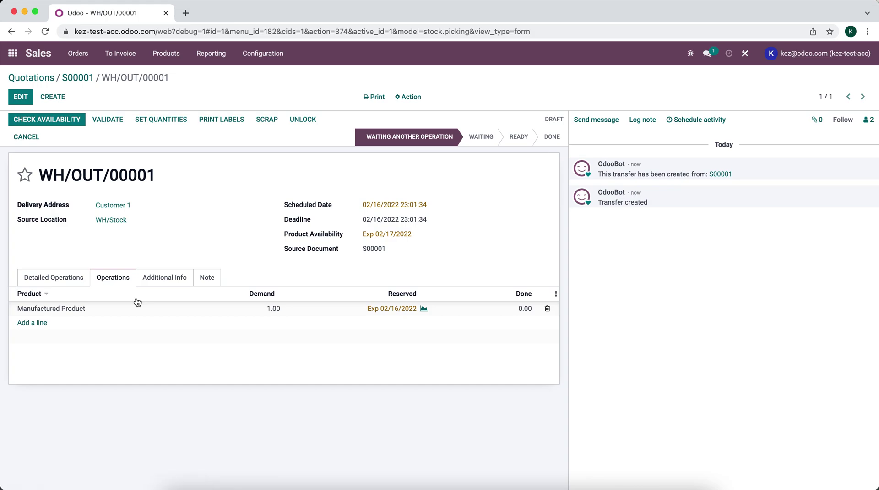
mouse_move(330, 326)
click(78, 78)
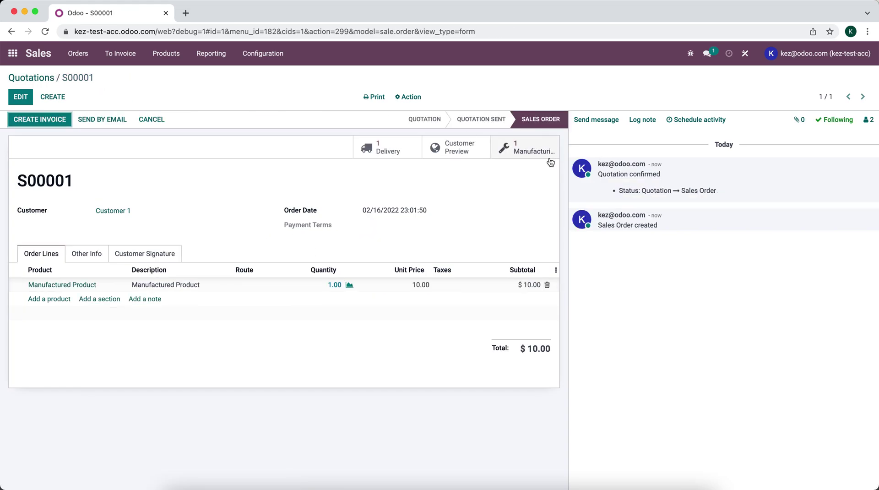
click(516, 151)
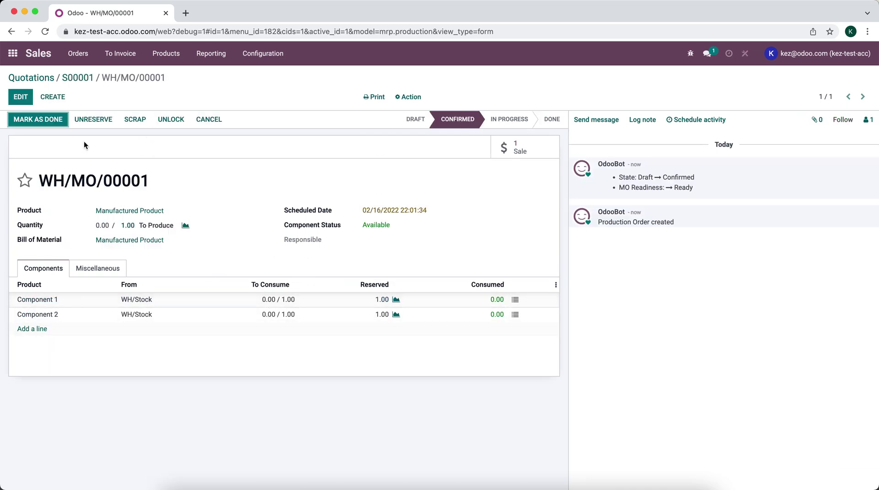
click(12, 54)
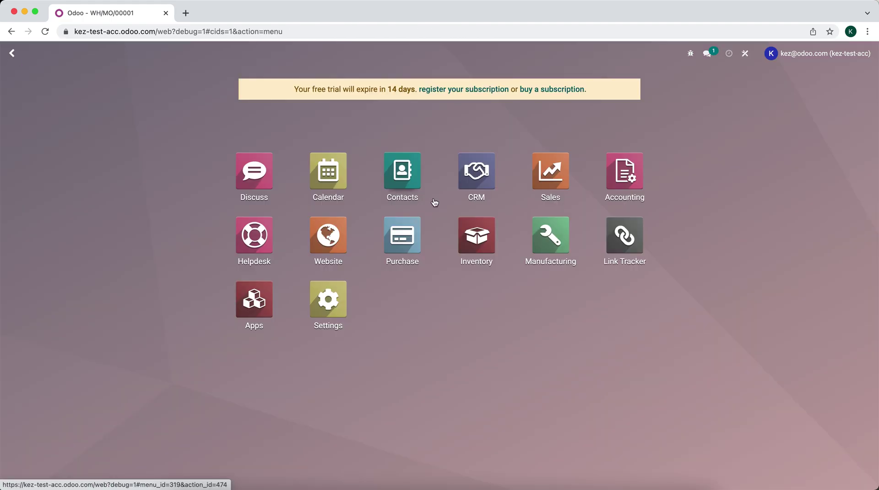
Mark manufacturing order WH/MO/00001 as done, producing 1.00 Manufactured Product
click(549, 247)
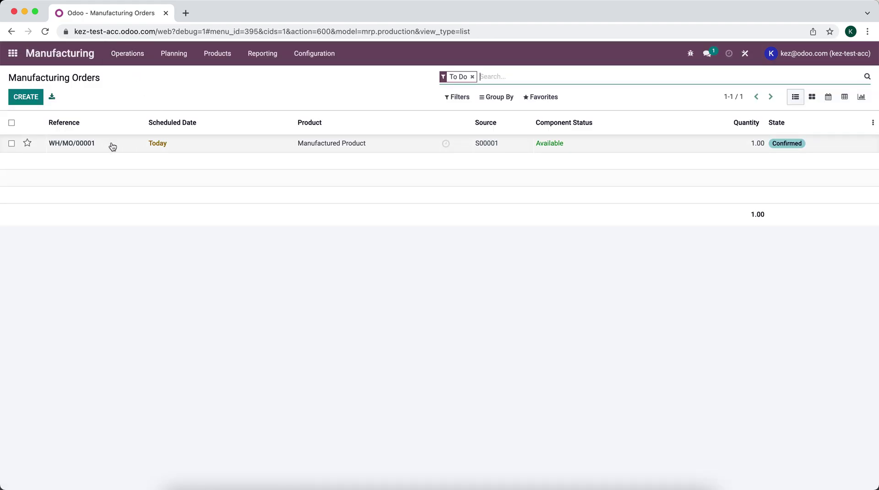
click(112, 144)
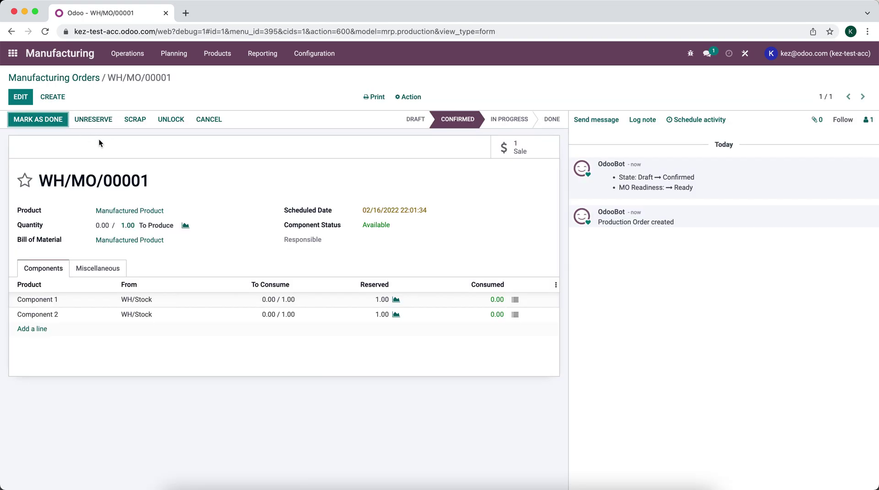
click(42, 119)
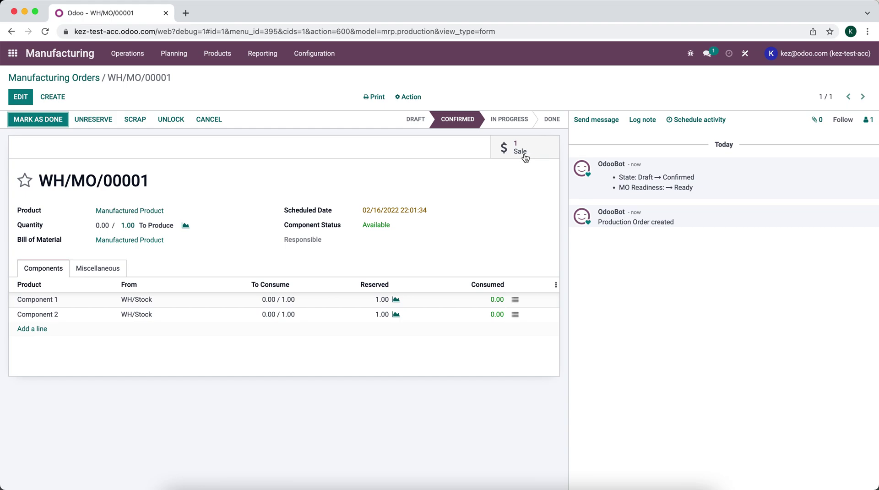
click(51, 119)
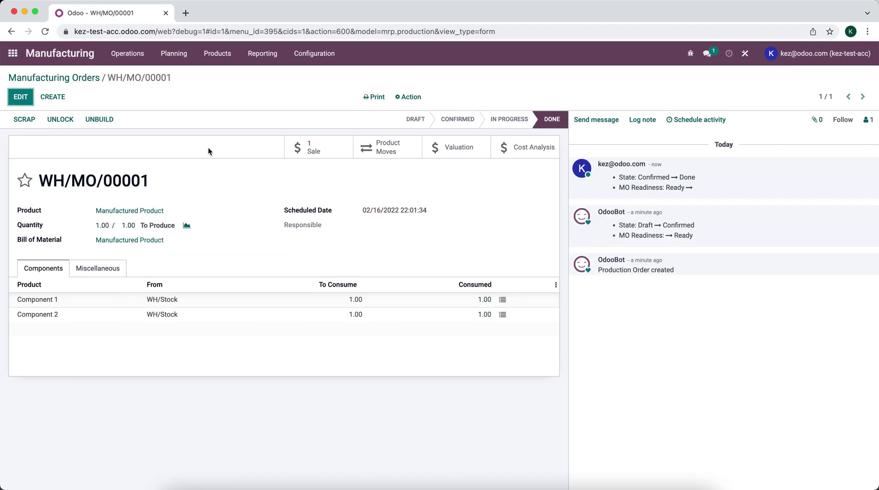
click(218, 54)
Check the Manufactured Product forecast report showing 1.00 unit on hand
click(213, 75)
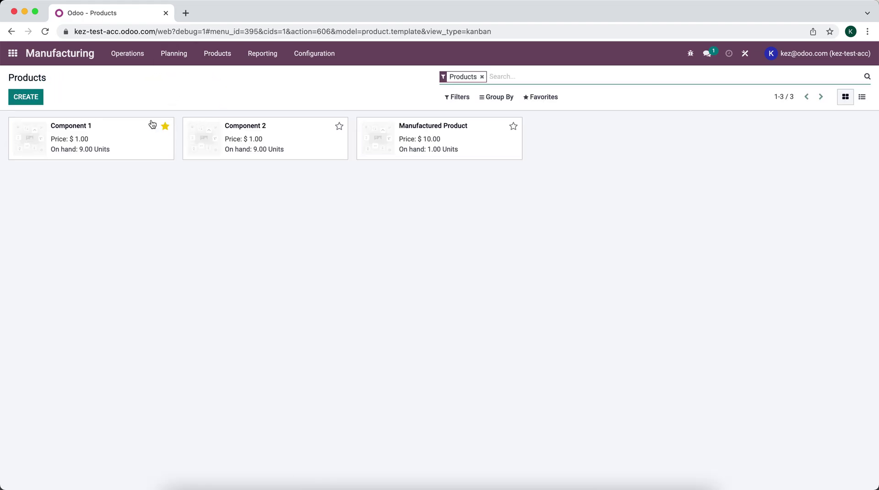
click(446, 150)
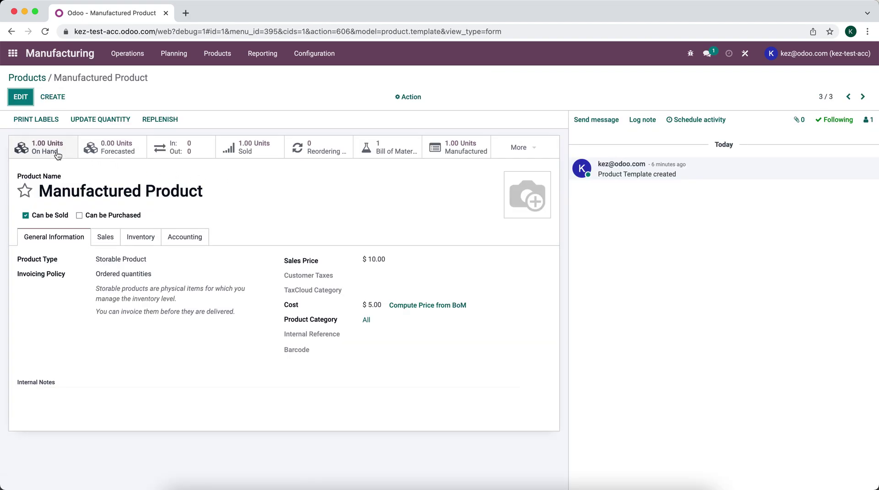
click(105, 145)
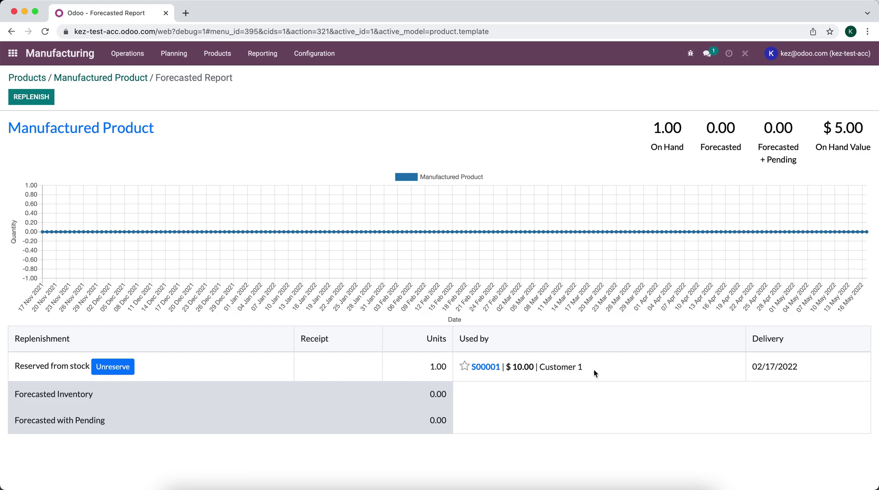
click(13, 54)
Validate delivery WH/OUT/00001, shipping 1.00 Manufactured Product
click(474, 237)
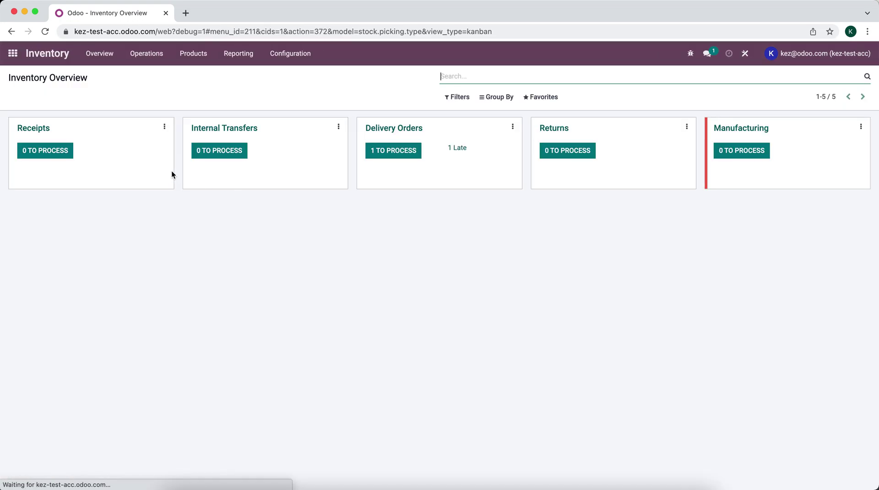
click(393, 151)
click(140, 151)
click(45, 120)
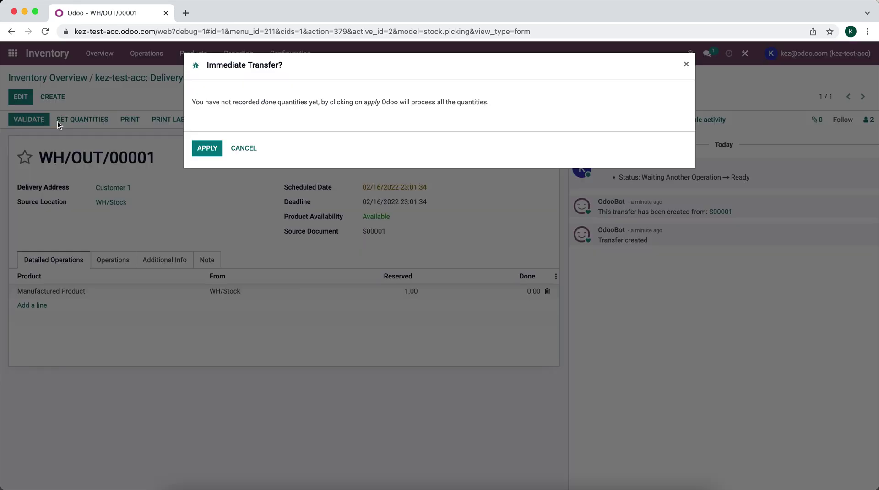
click(206, 148)
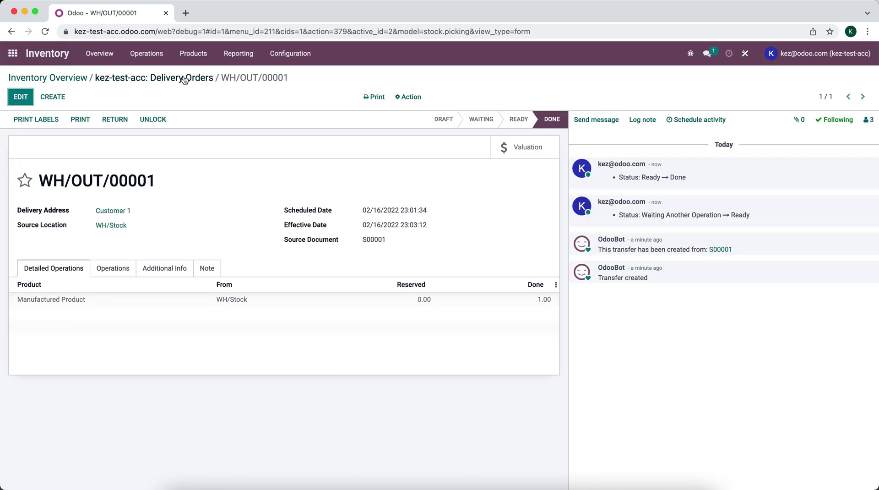
click(179, 79)
click(192, 56)
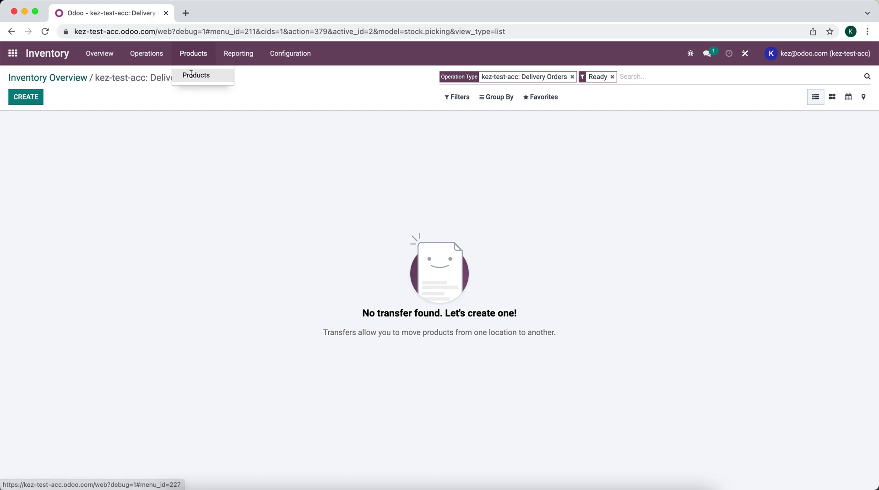
Remove Replenish on Order (MTO) from Manufactured Product's routes, save, and start a reordering rule
click(192, 75)
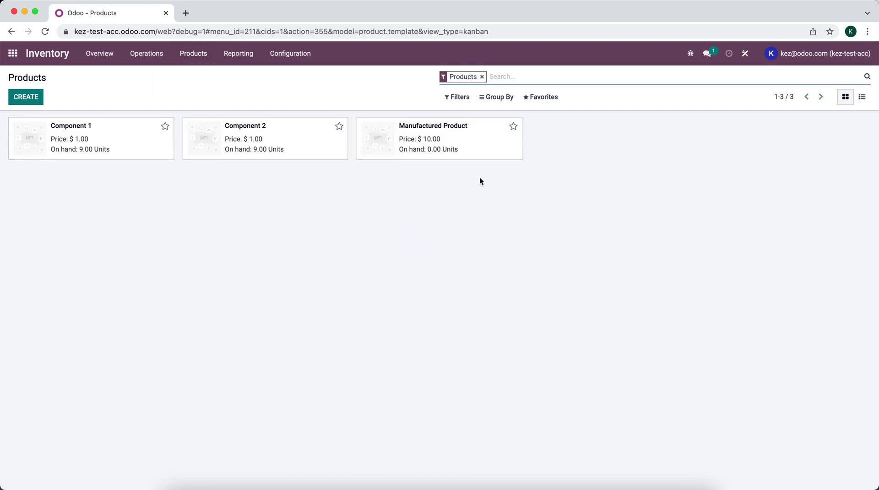
click(450, 147)
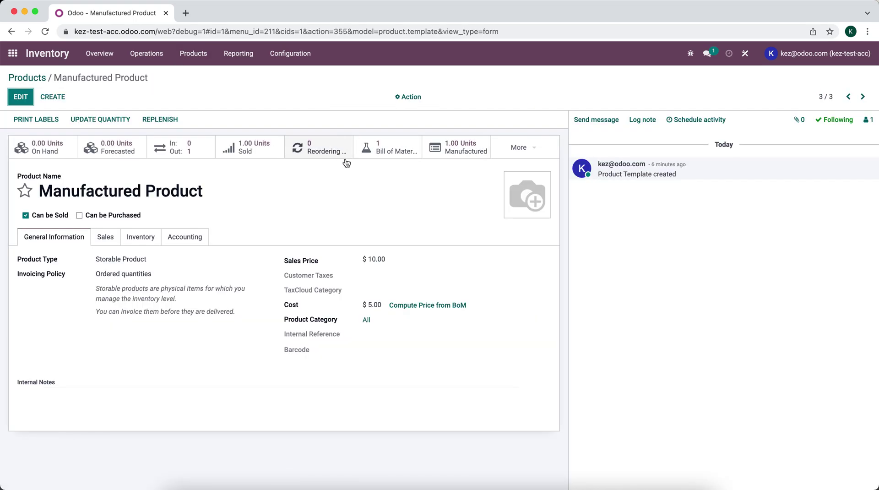
click(140, 237)
click(24, 103)
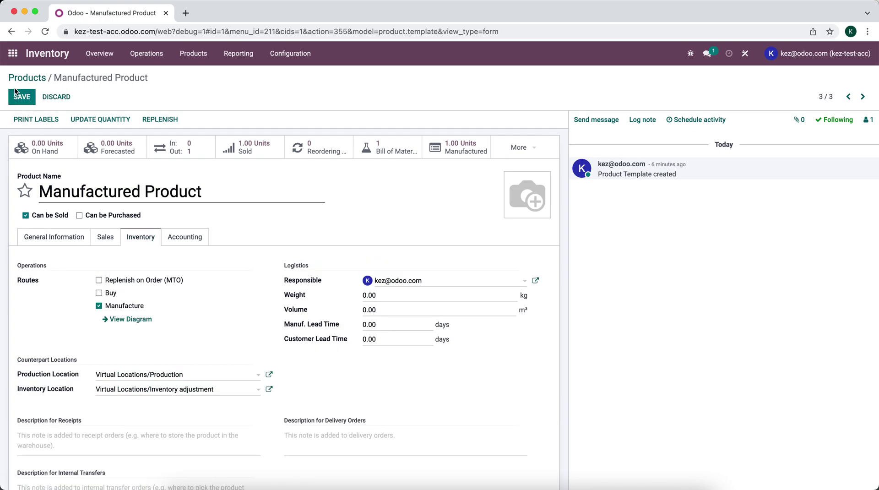
click(15, 88)
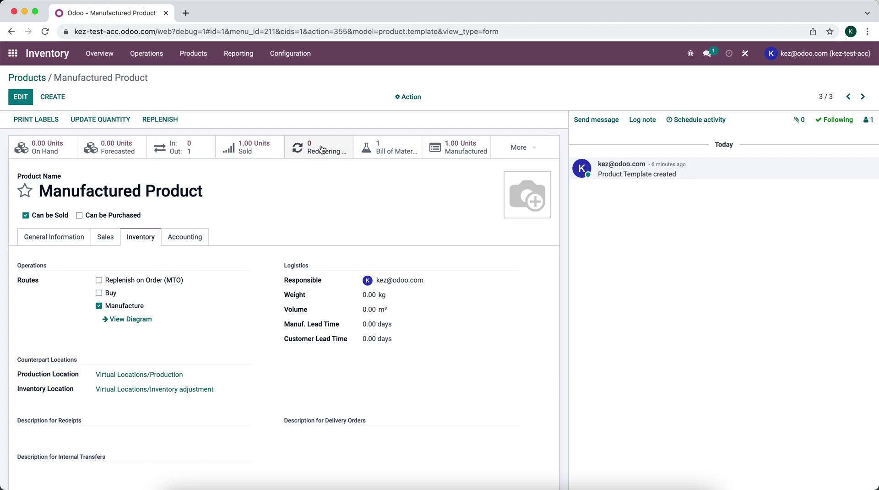
click(322, 150)
click(21, 97)
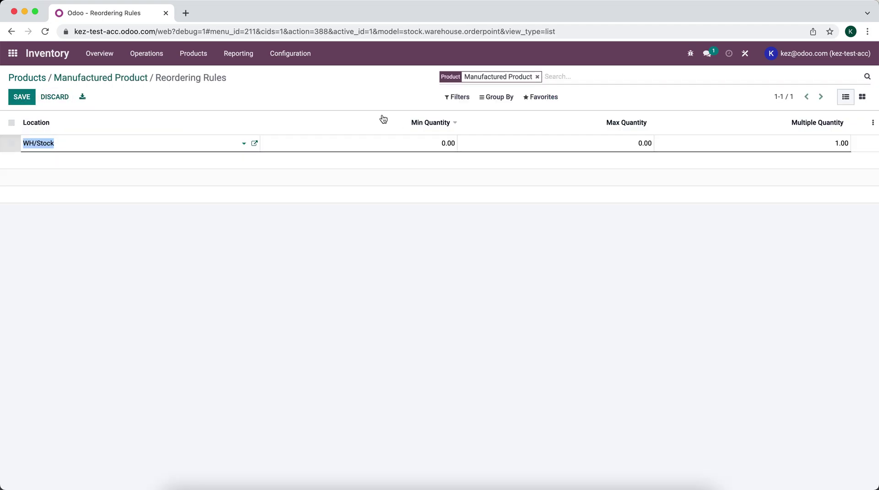
Discard the unfinished draft reordering rules and start a fresh WH/Stock rule
click(366, 94)
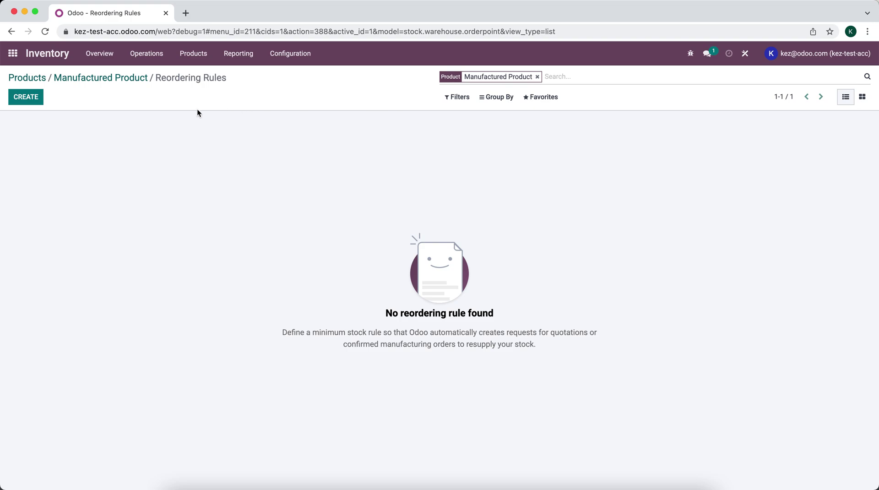
click(27, 97)
key(Tab)
key(Tab)
key(Tab)
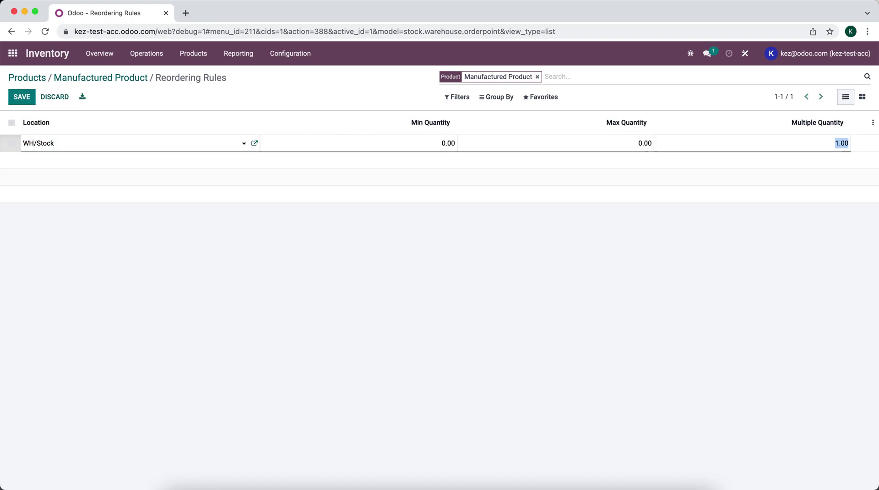
click(368, 95)
click(28, 96)
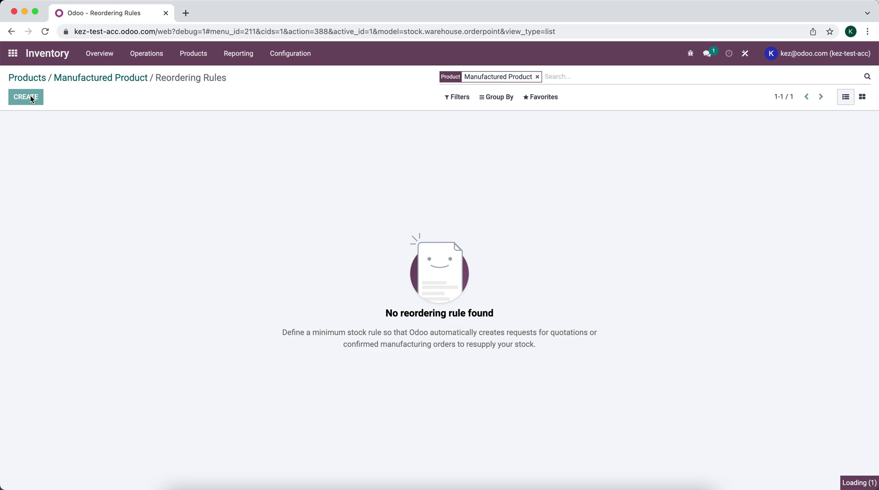
Save the WH/Stock rule with Min 0, Max 0 and Multiple 1.00, dropping the empty row
key(Tab)
text(0)
key(Tab)
text(0)
key(Tab)
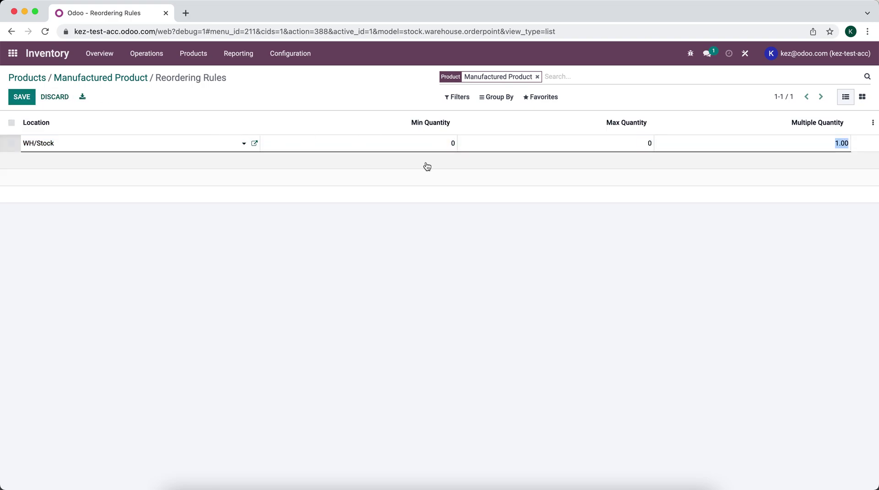
key(Return)
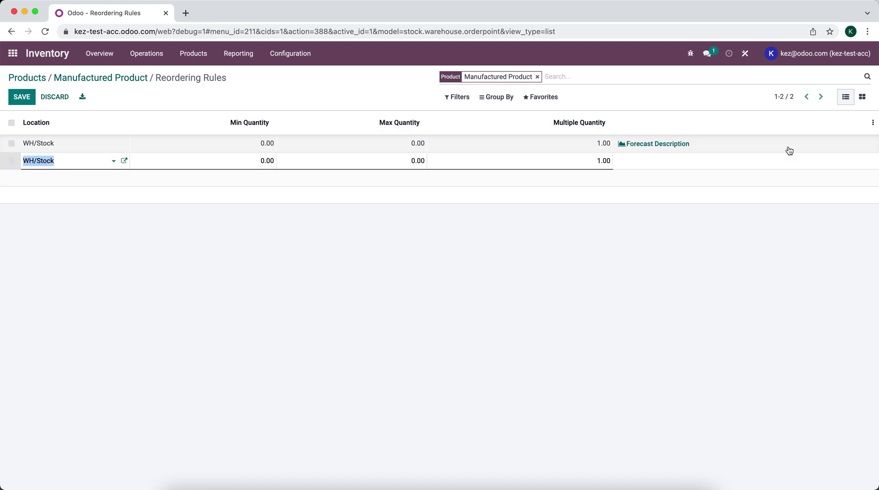
click(380, 70)
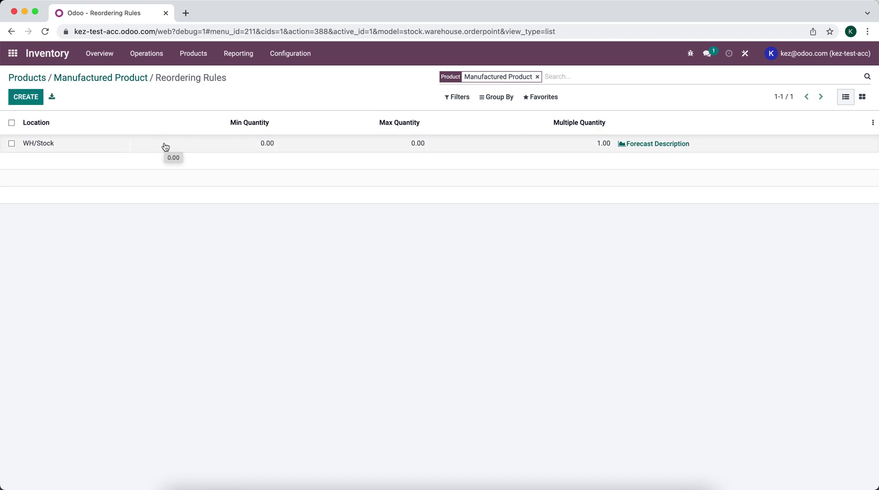
mouse_move(165, 119)
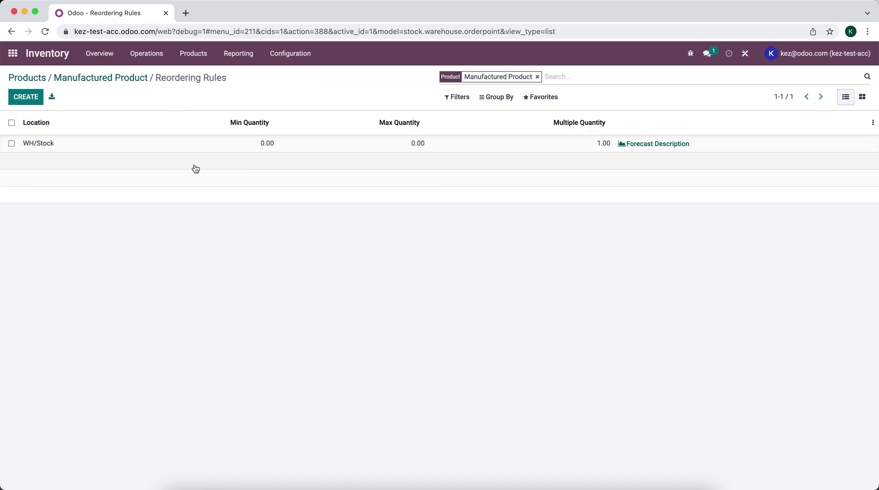
click(13, 53)
Create and confirm sales order S00002 for Customer 1 with one Manufactured Product
click(541, 181)
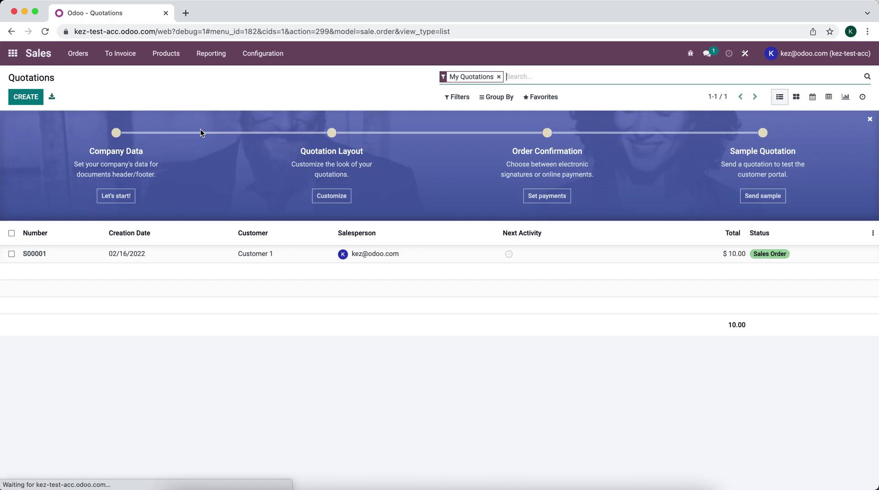
click(21, 98)
click(174, 215)
click(173, 226)
click(51, 299)
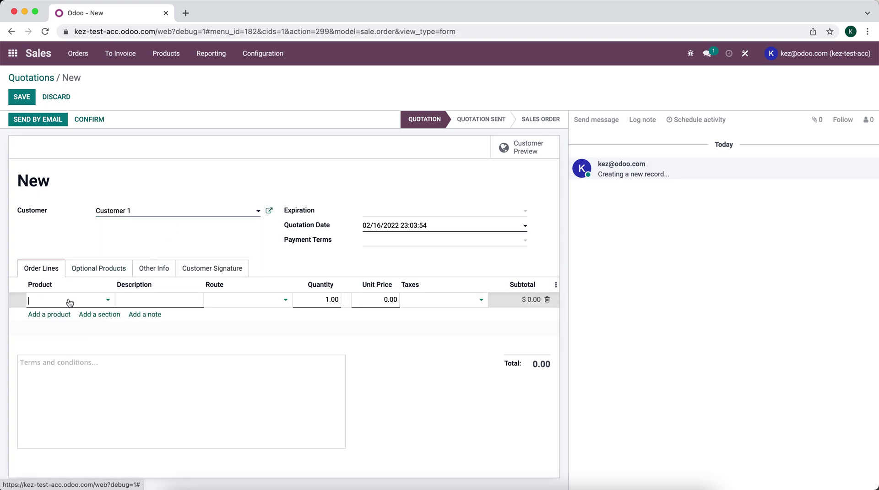
click(78, 342)
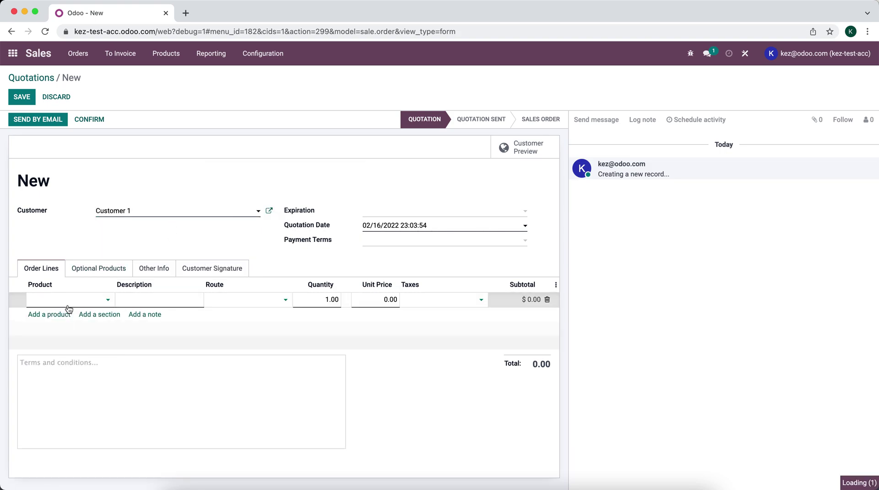
click(17, 96)
click(87, 119)
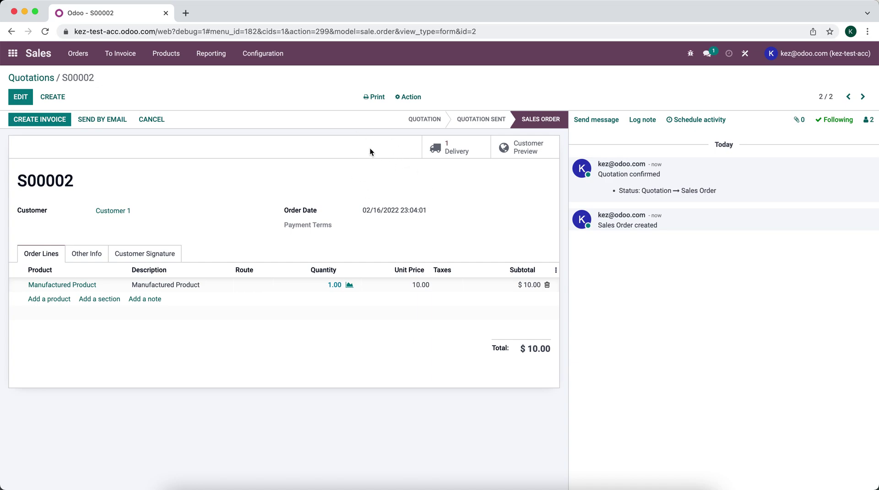
click(13, 53)
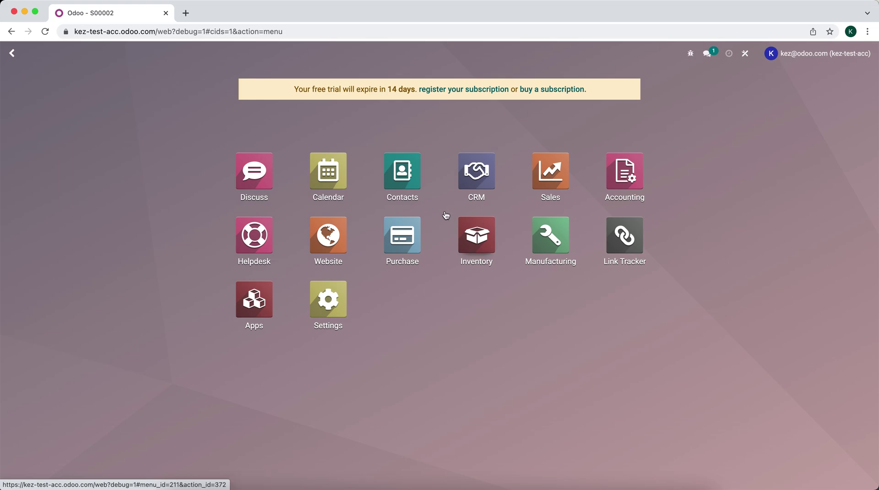
Show the Trigger column in the Inventory Reordering Rules list
click(469, 235)
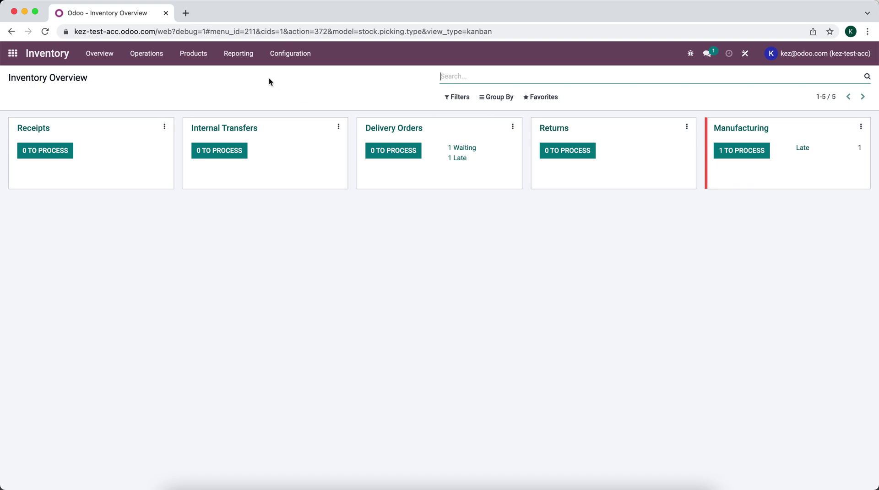
click(292, 61)
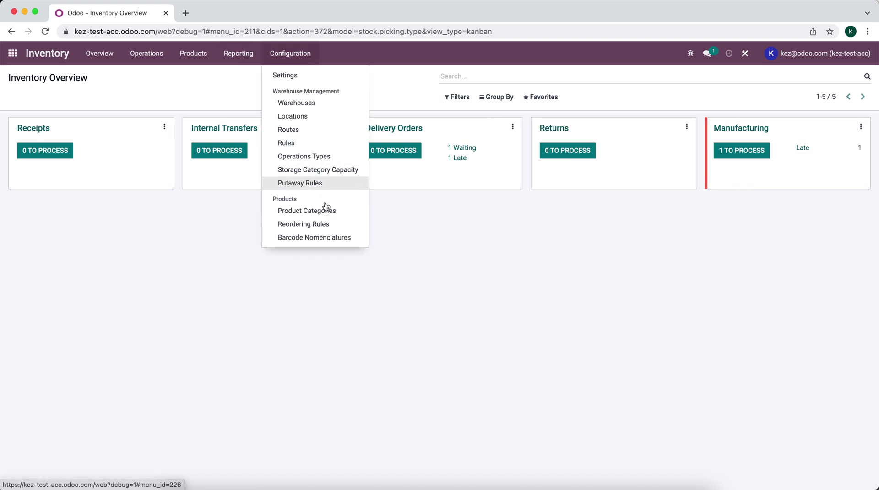
click(325, 223)
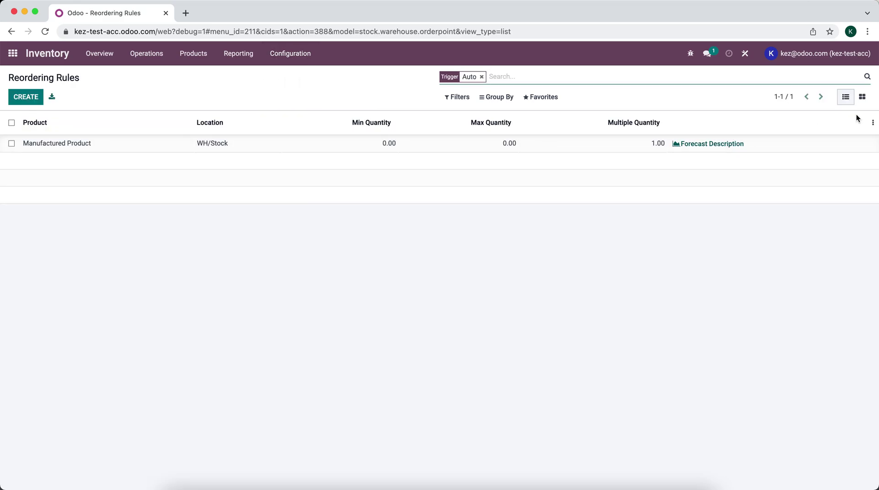
click(872, 123)
click(826, 151)
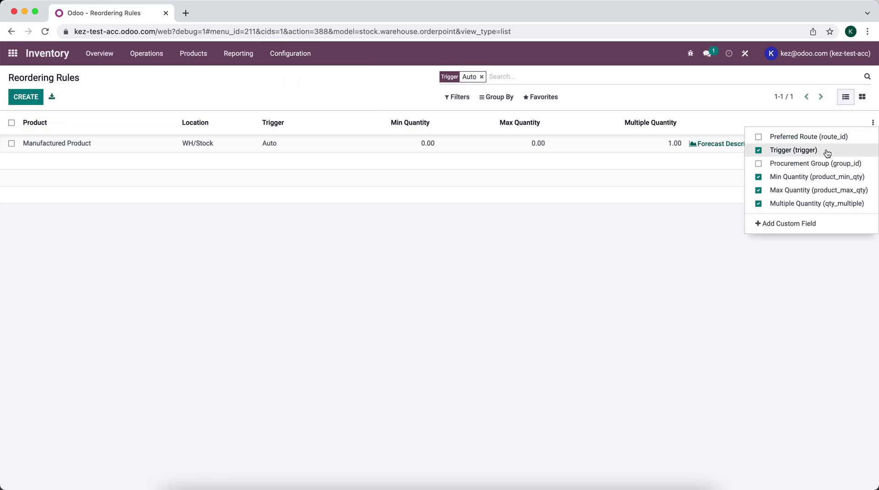
click(583, 226)
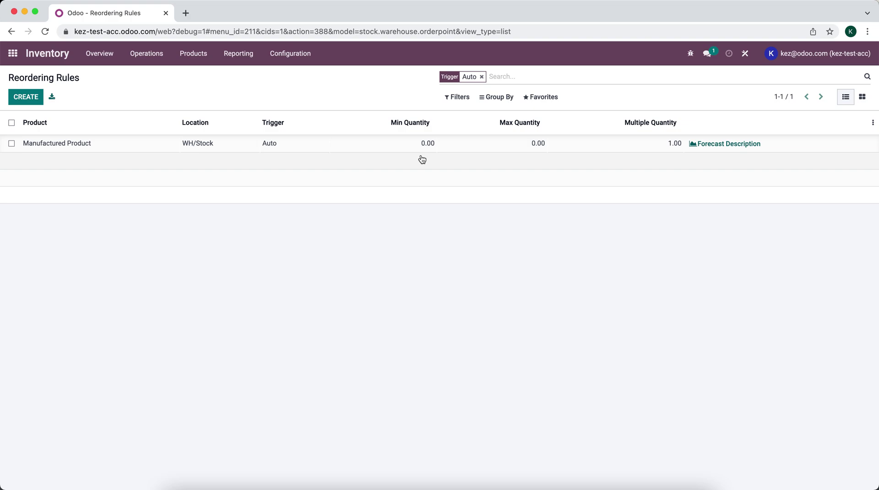
Mark manufacturing order WH/MO/00002 as done with immediate production, then view the products list
click(110, 54)
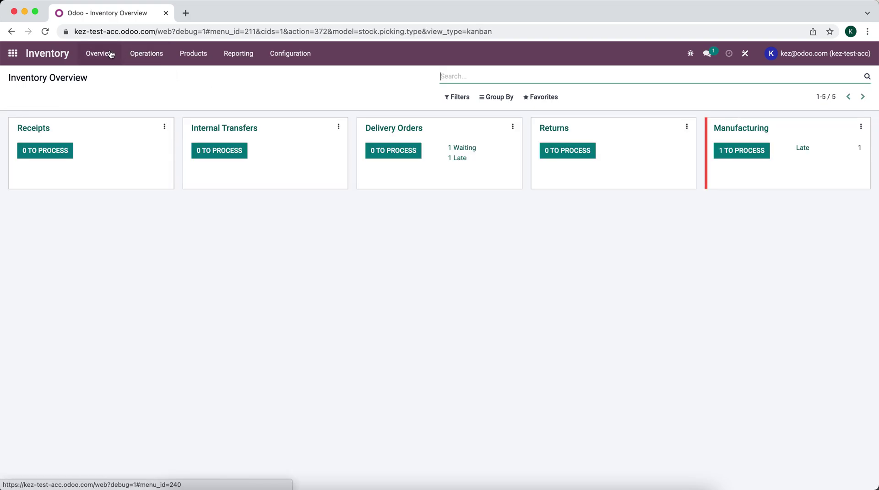
click(733, 150)
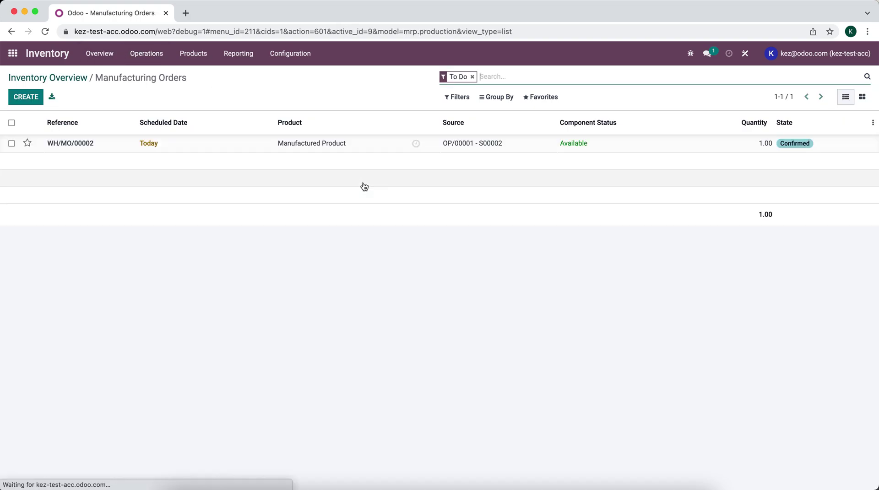
click(227, 146)
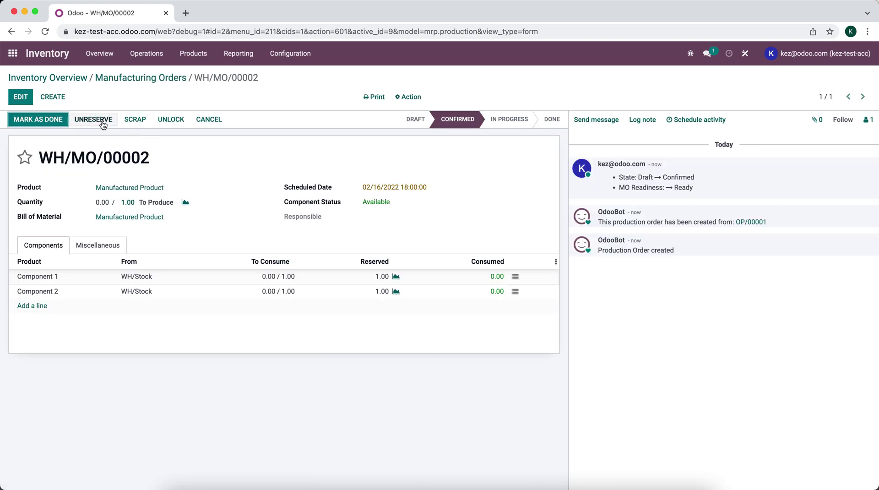
click(51, 120)
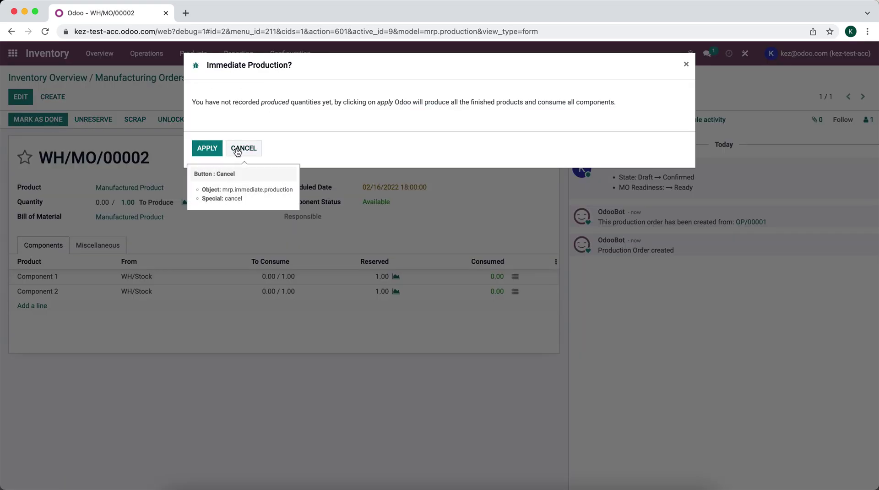
click(216, 150)
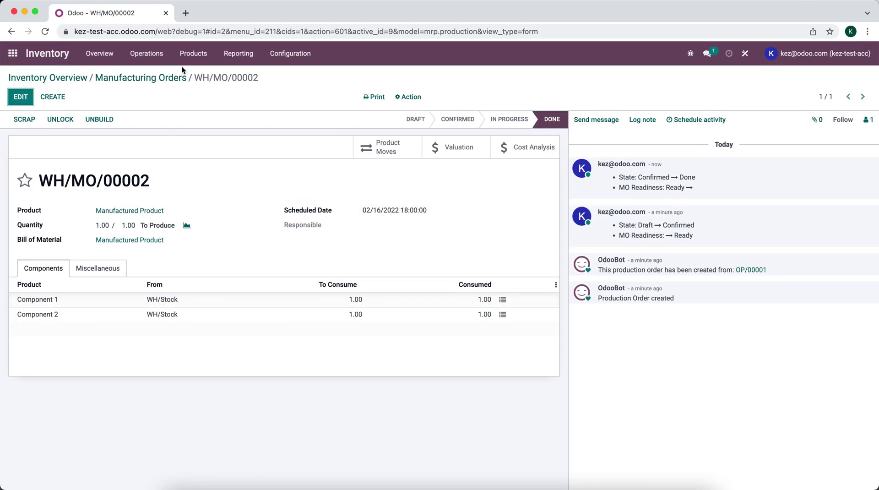
click(193, 53)
click(188, 73)
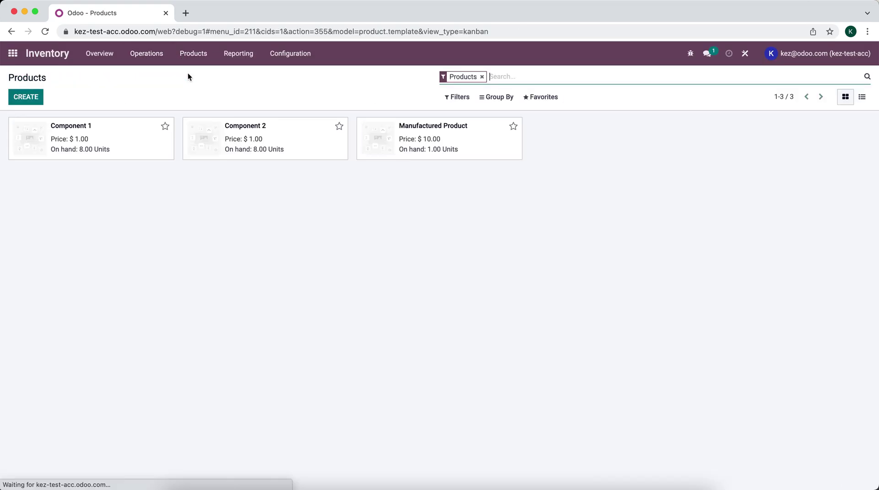
Review Manufactured Product's forecast and sales order S00002
click(433, 128)
click(120, 147)
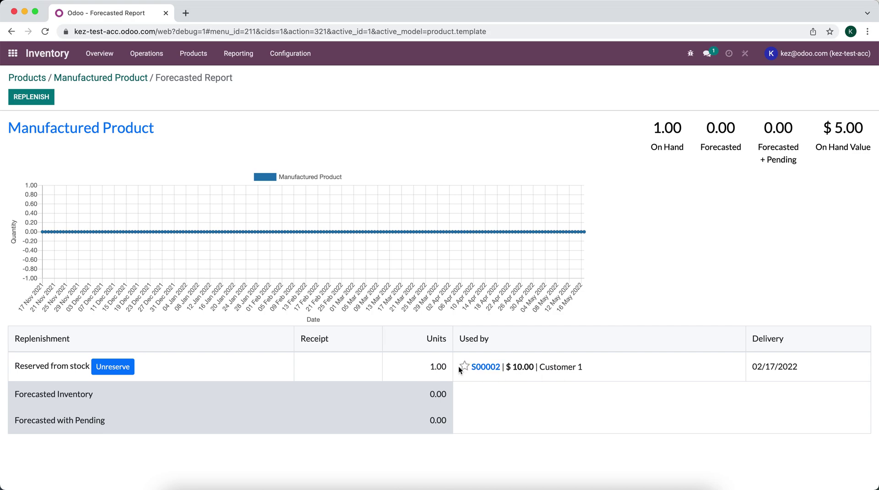
click(108, 78)
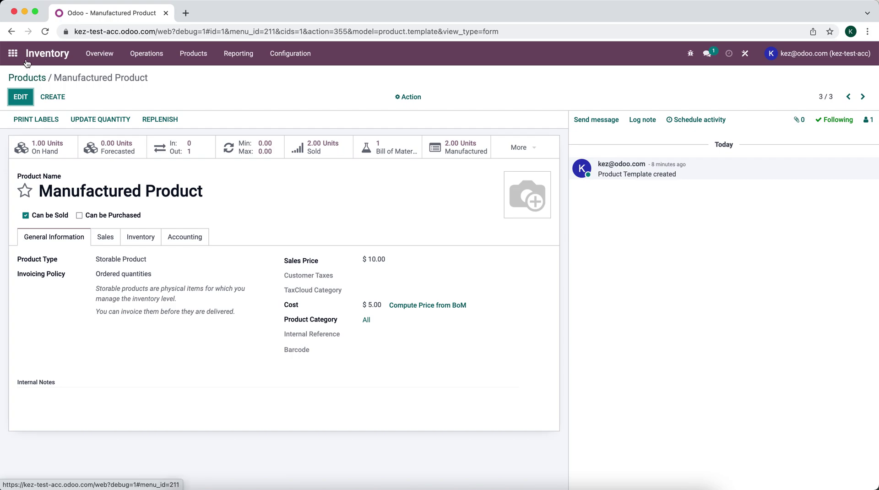
click(13, 53)
click(564, 197)
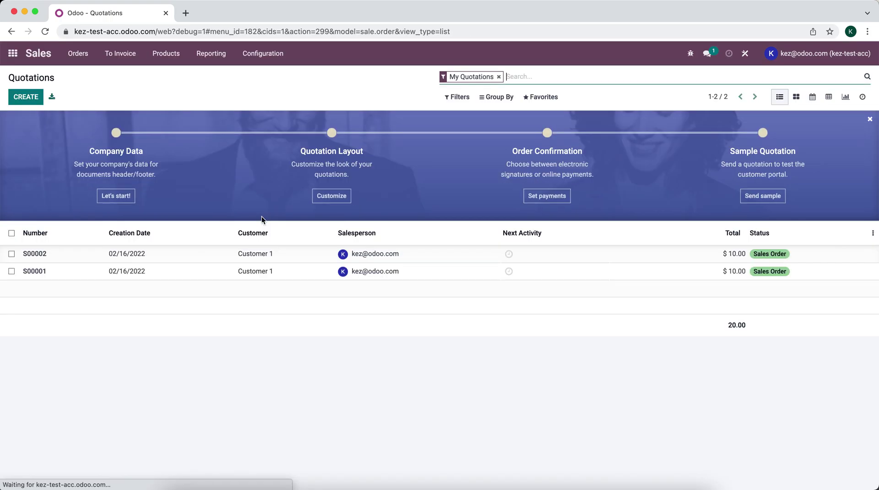
click(196, 257)
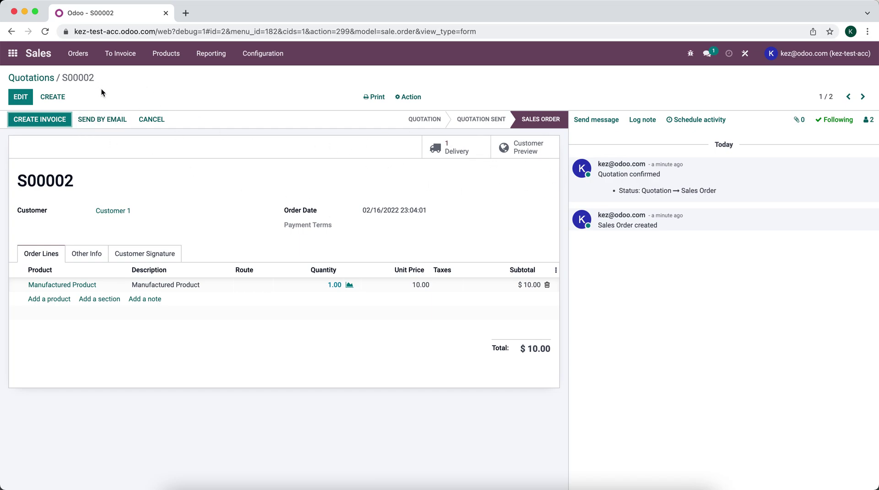
click(13, 53)
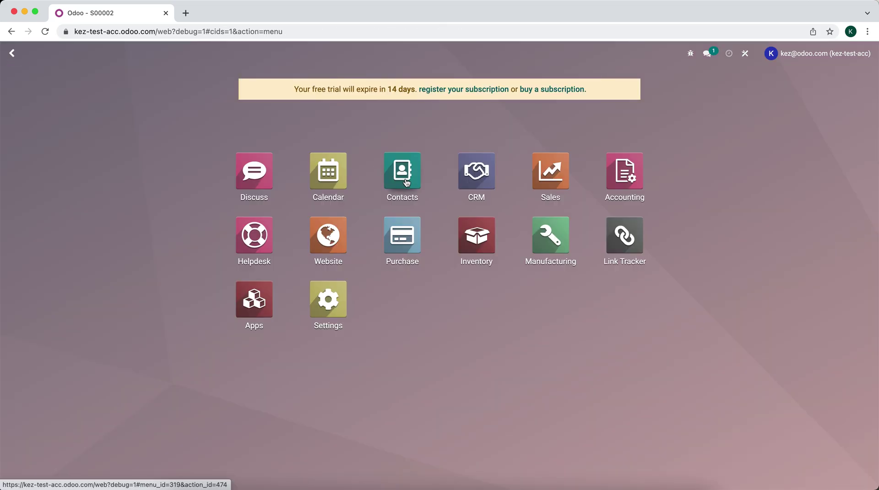
Set quantities and validate delivery WH/OUT/00002, then return to the products list
click(478, 228)
click(402, 151)
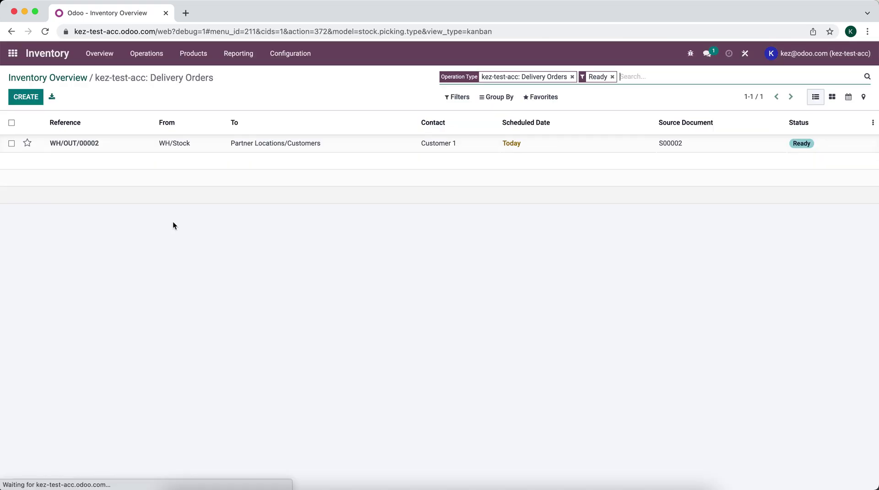
click(157, 147)
click(80, 120)
click(22, 117)
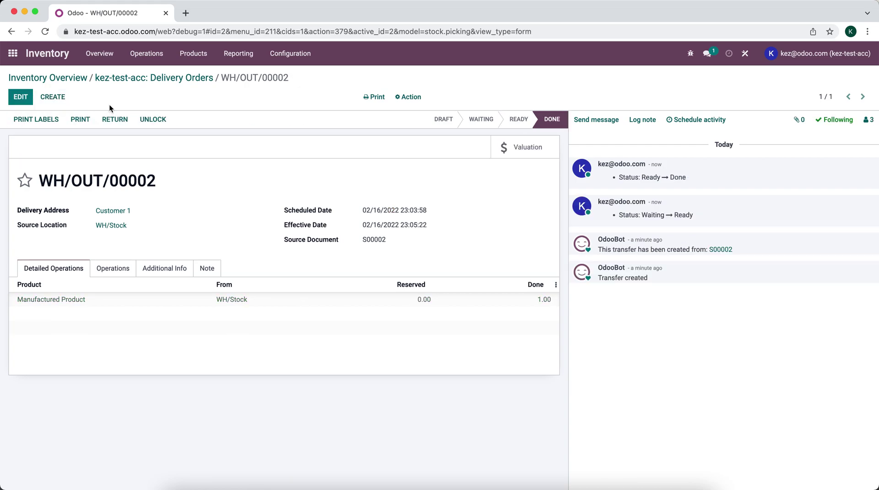
click(193, 59)
click(197, 78)
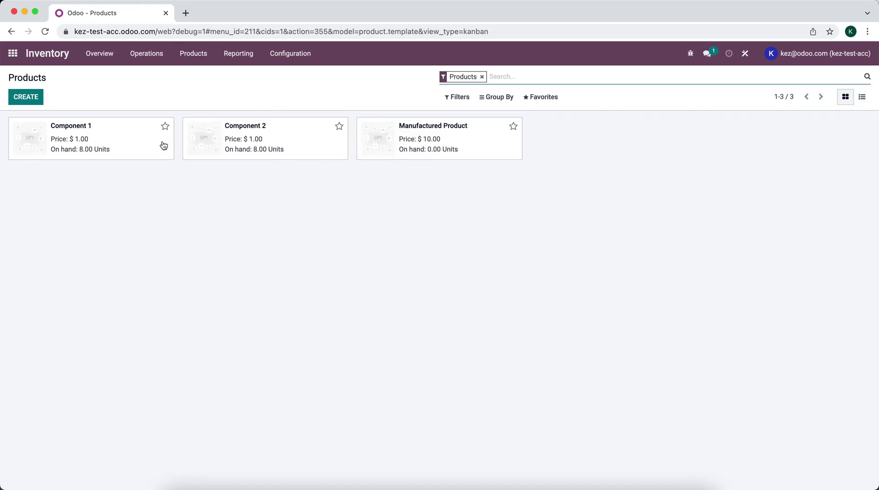
Create a new product named 'Purchase MTO'
click(26, 97)
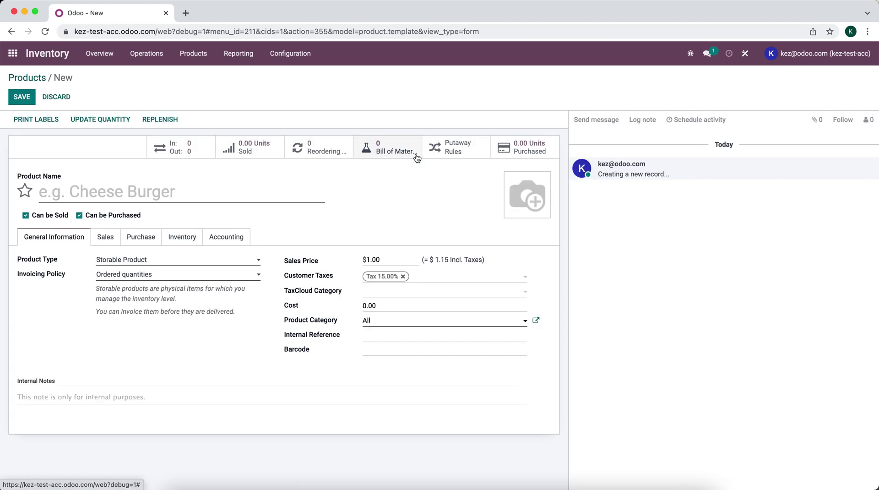
click(186, 192)
text(P)
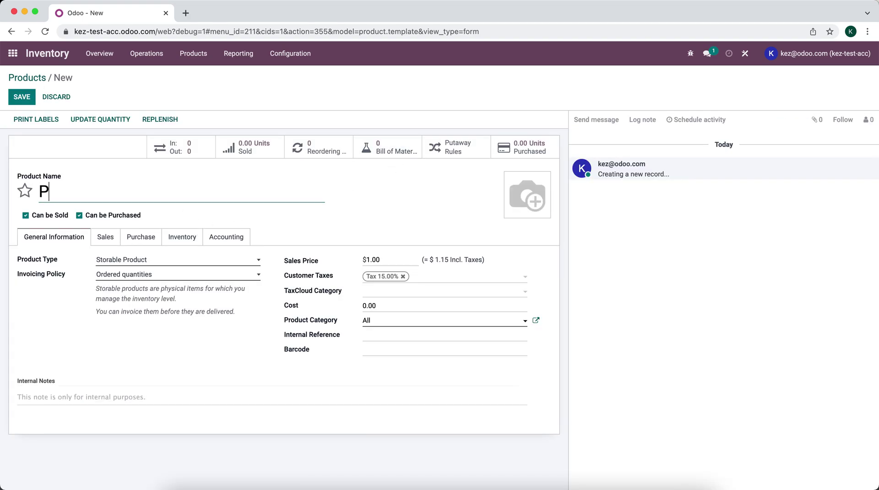
text(urchaase)
key(BackSpace)
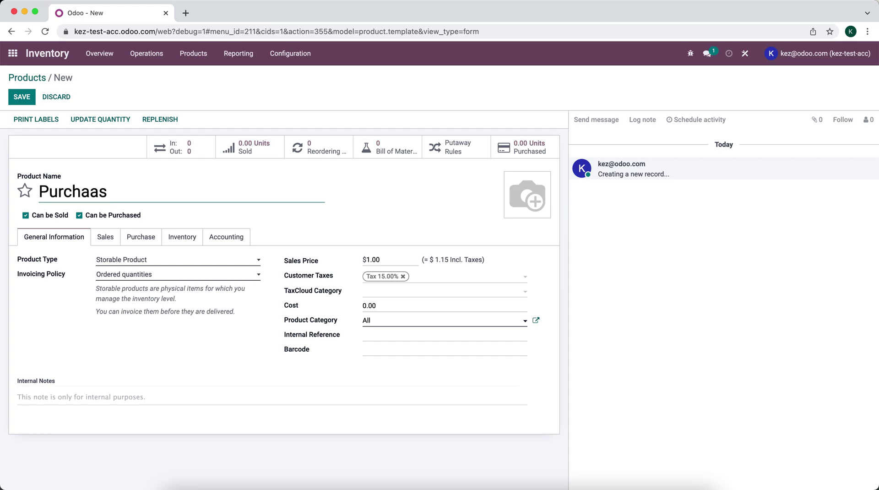
text(e MTO)
Add Vendor 1 as supplier, enable the Replenish on Order (MTO) route, and save
click(109, 239)
click(143, 246)
click(43, 267)
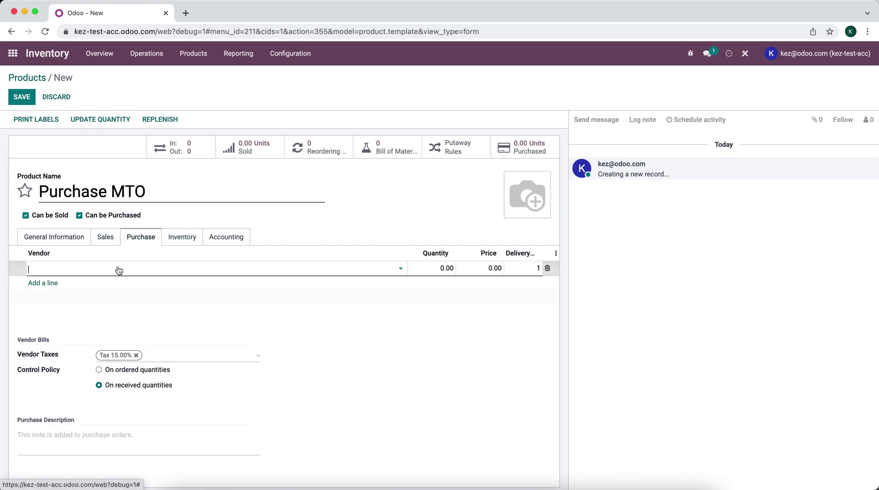
text(Vendor 1)
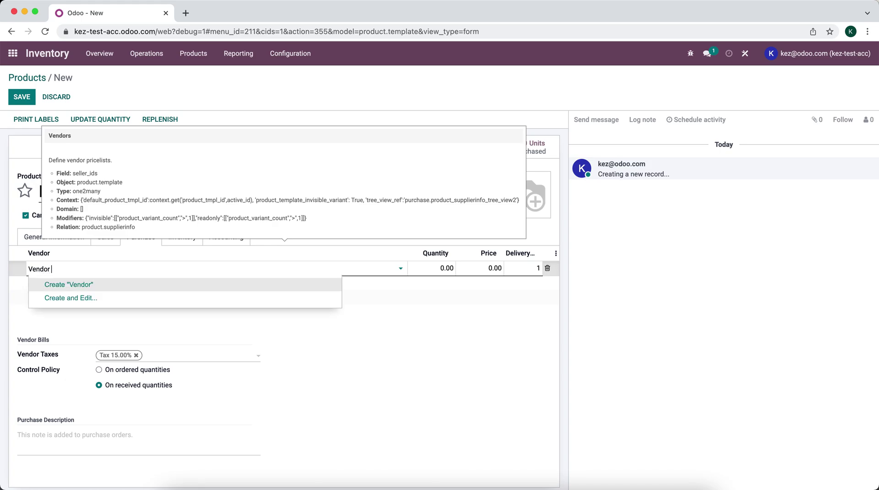
click(117, 288)
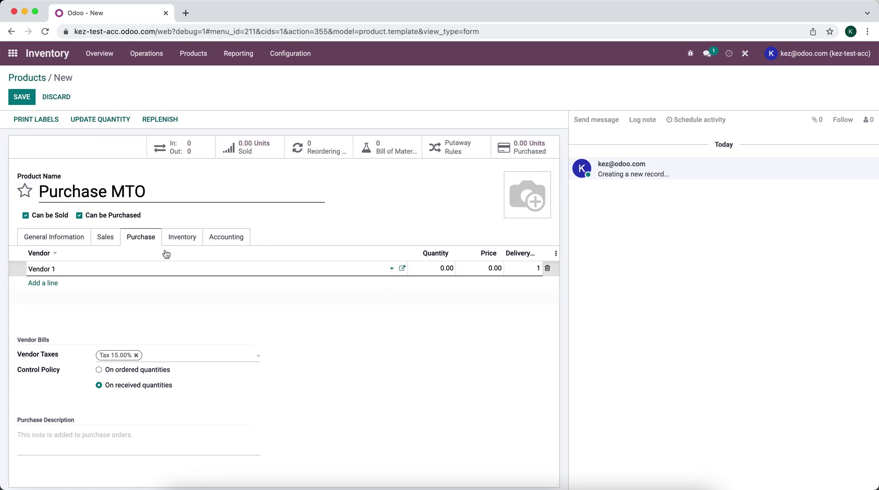
click(182, 237)
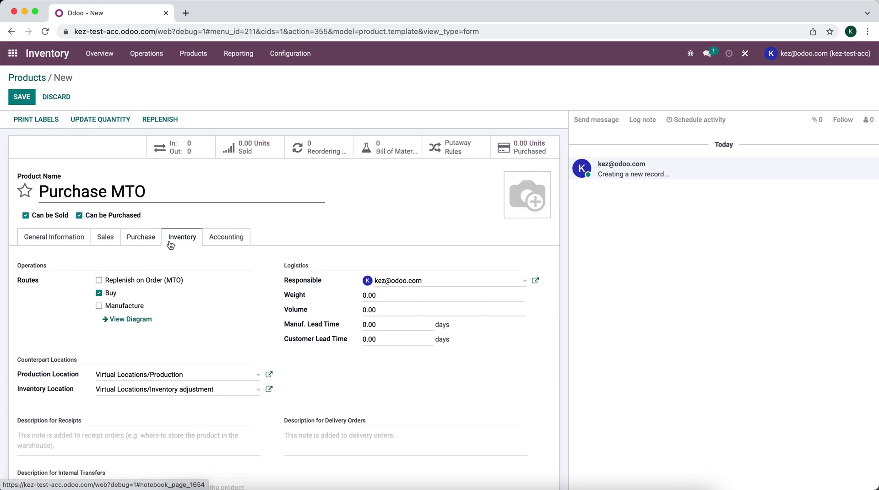
click(99, 279)
click(54, 243)
click(20, 97)
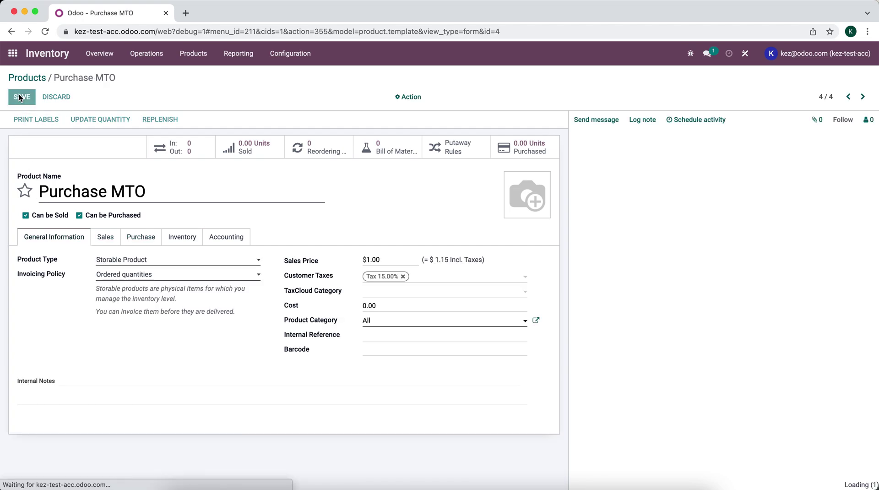
Create and confirm sales order S00003 selling one Purchase MTO to Customer 1
click(12, 54)
click(551, 176)
click(25, 97)
click(171, 209)
click(101, 284)
click(49, 298)
click(72, 356)
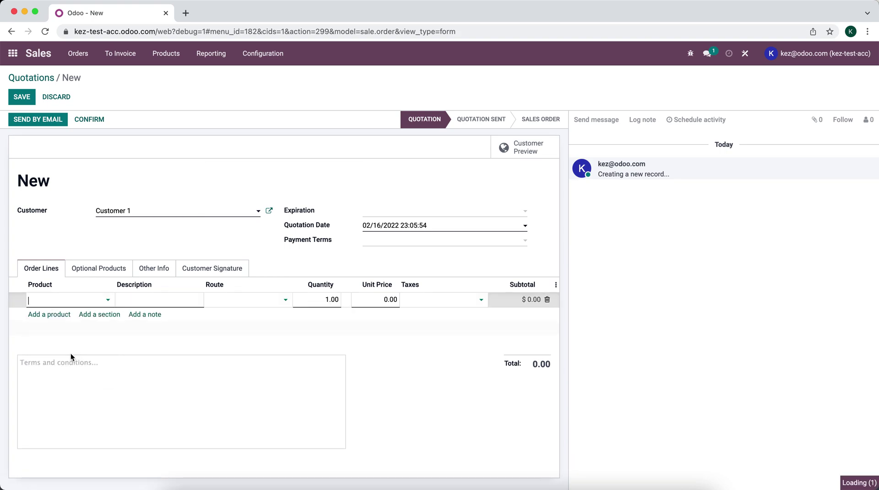
click(189, 236)
click(92, 122)
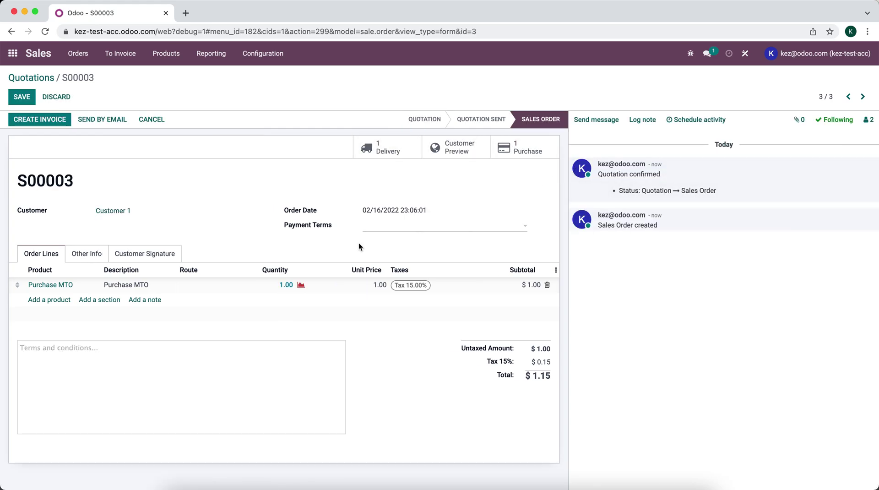
click(503, 147)
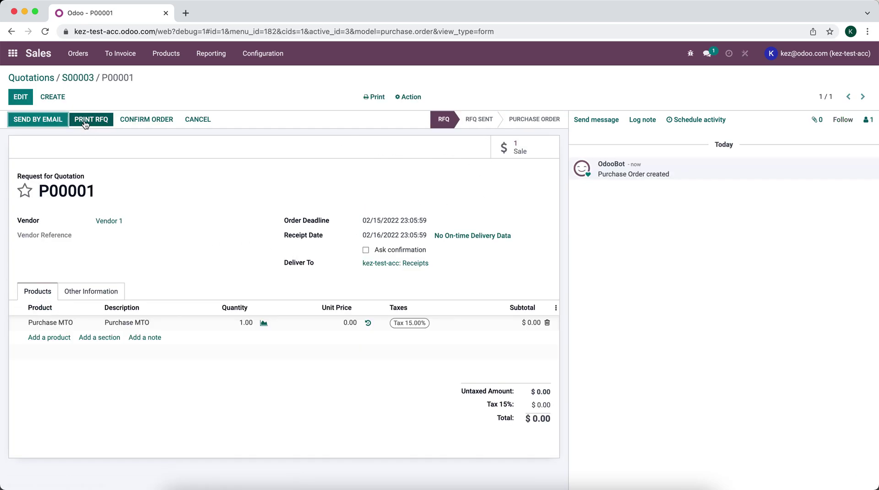
Confirm the generated RFQ as a purchase order and validate receipt WH/IN/00001
click(129, 118)
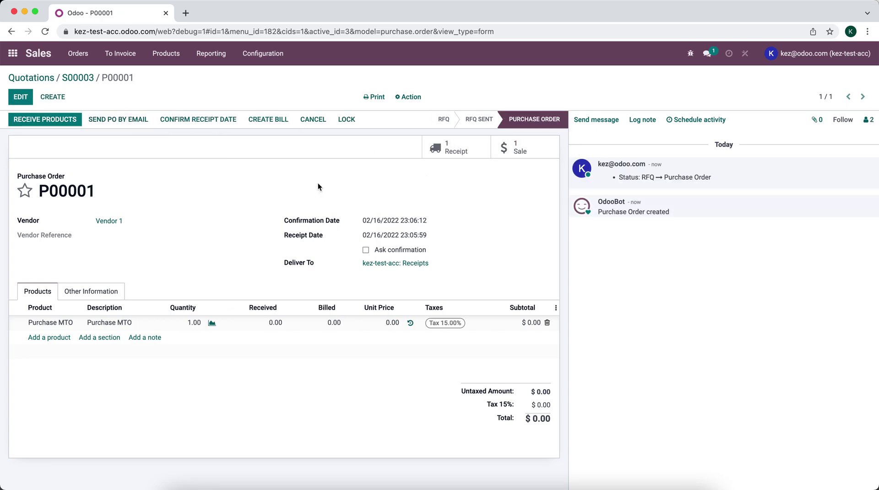
click(32, 116)
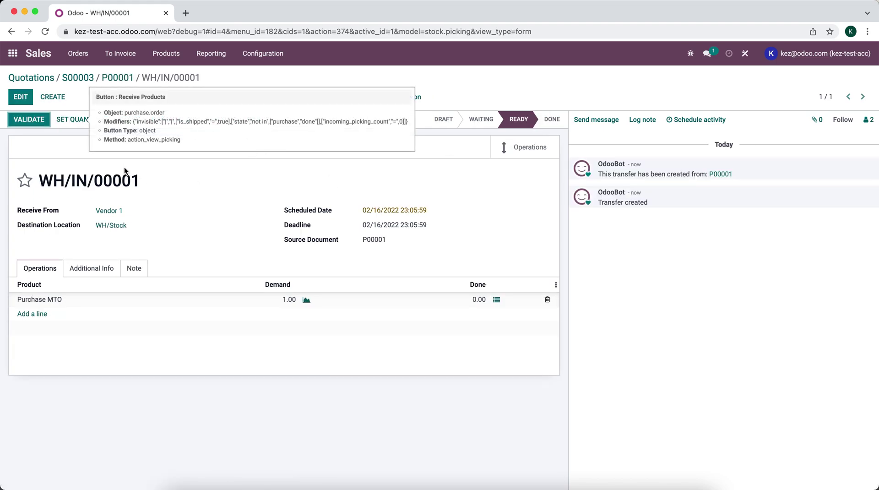
click(38, 122)
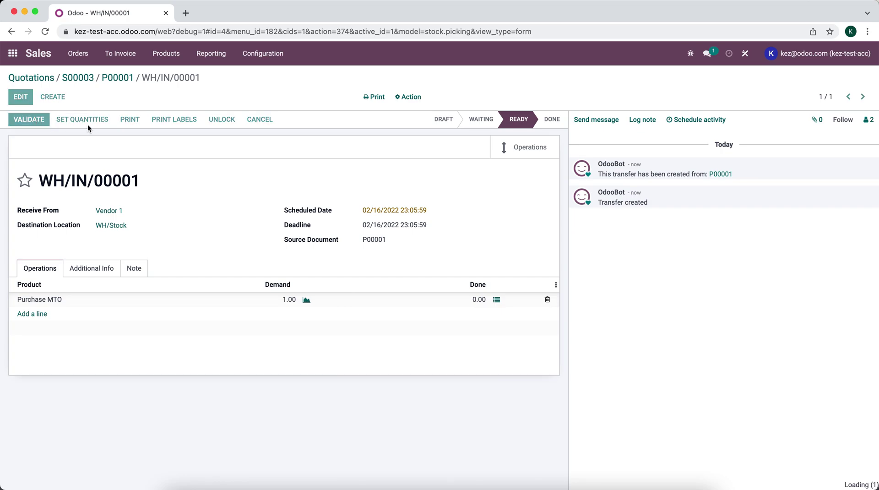
click(213, 146)
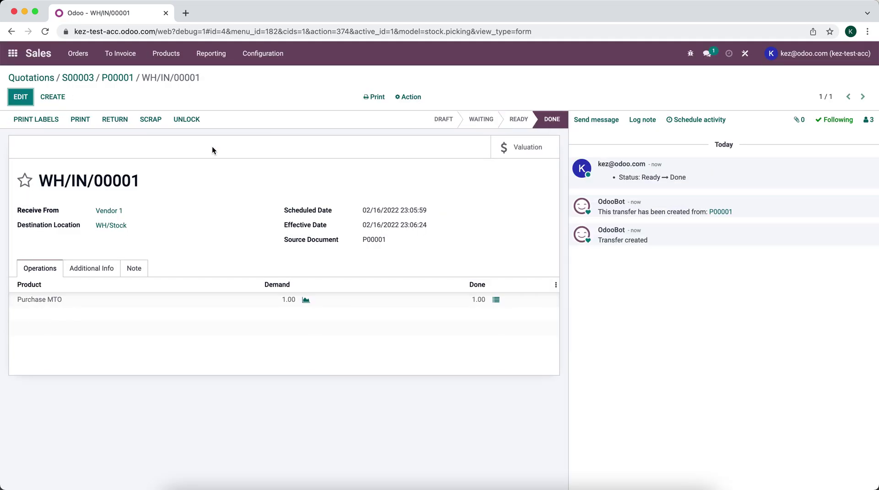
click(38, 81)
Validate delivery WH/OUT/00003 for Purchase MTO
click(13, 53)
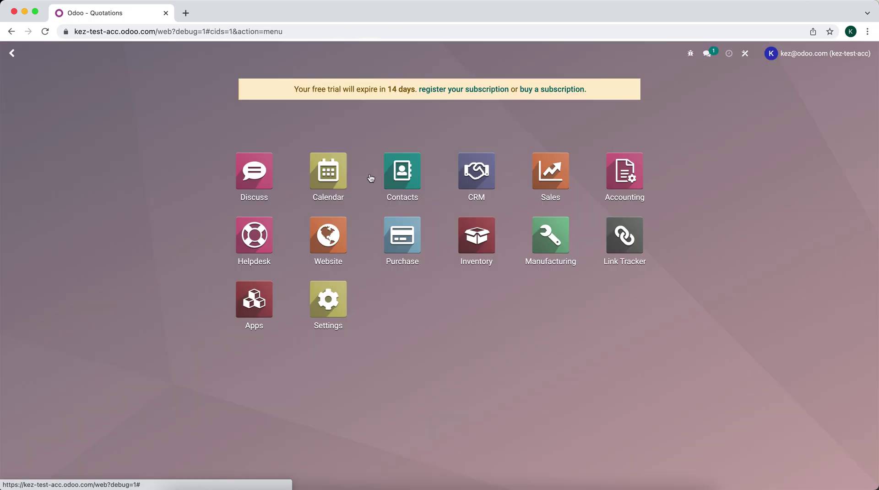
click(476, 231)
click(412, 151)
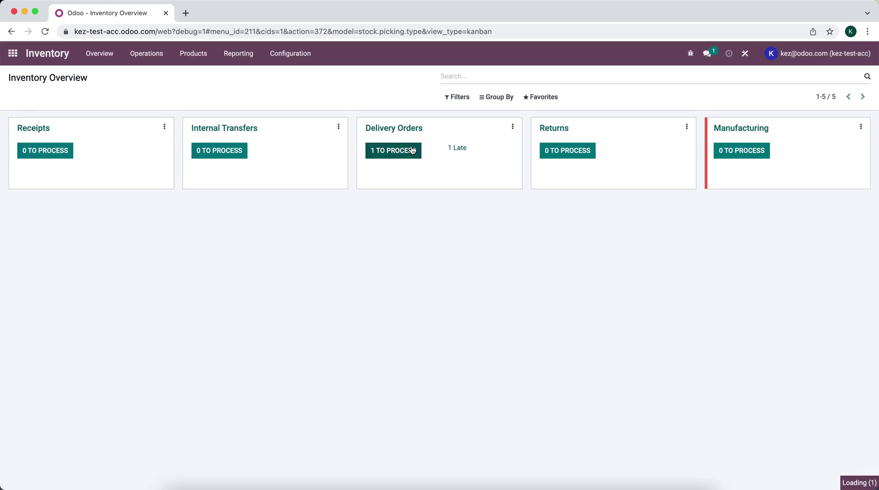
click(132, 151)
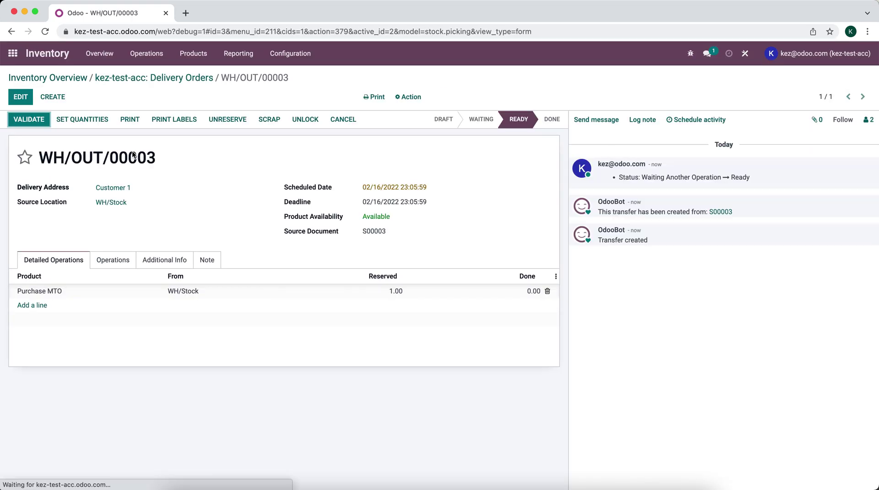
click(42, 122)
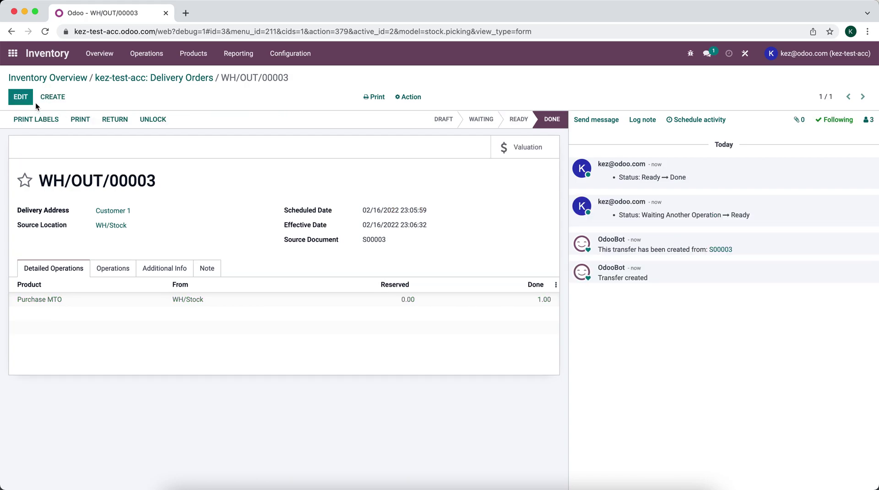
click(12, 53)
Create a 0.00 min/max reordering rule for Purchase MTO at WH/Stock
click(556, 187)
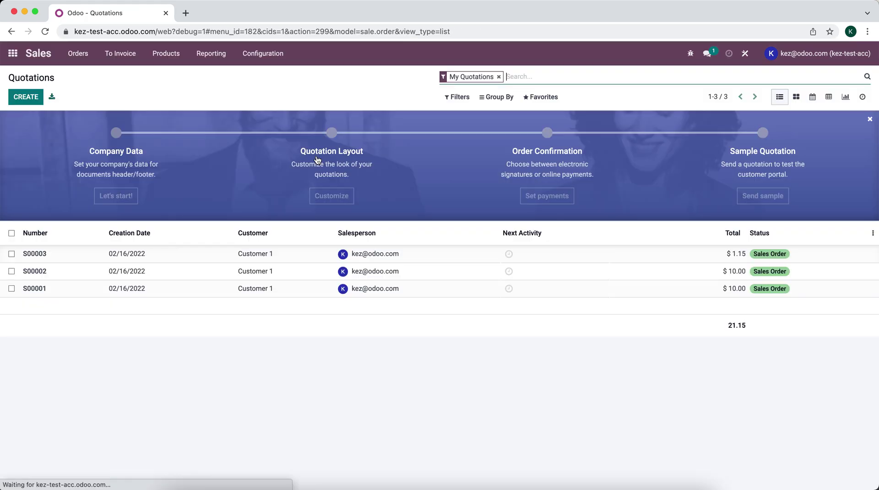
click(9, 54)
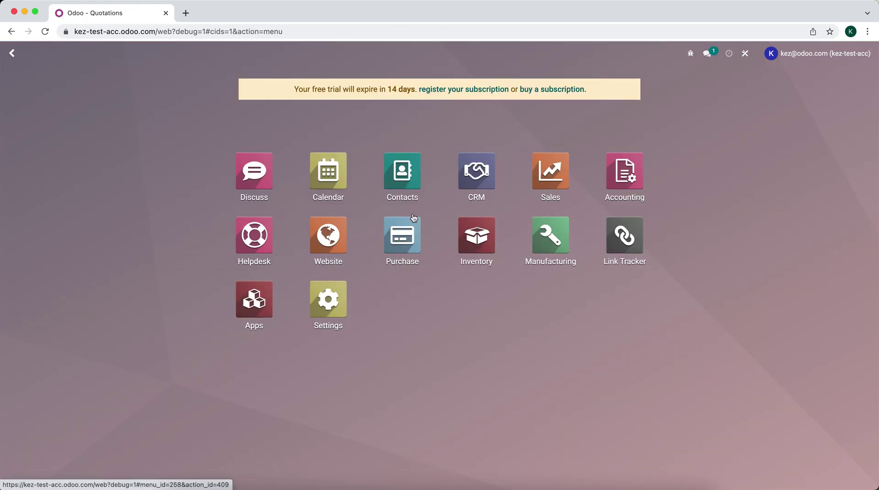
click(476, 235)
click(275, 58)
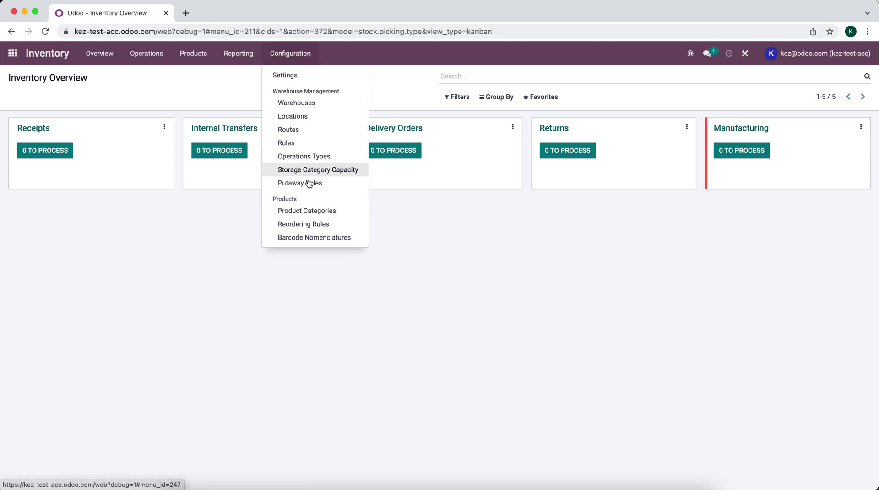
click(306, 223)
click(32, 99)
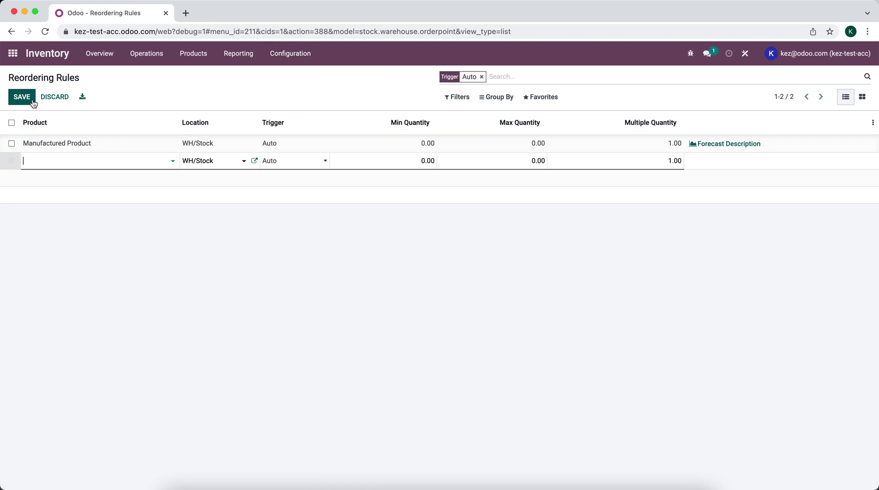
click(73, 161)
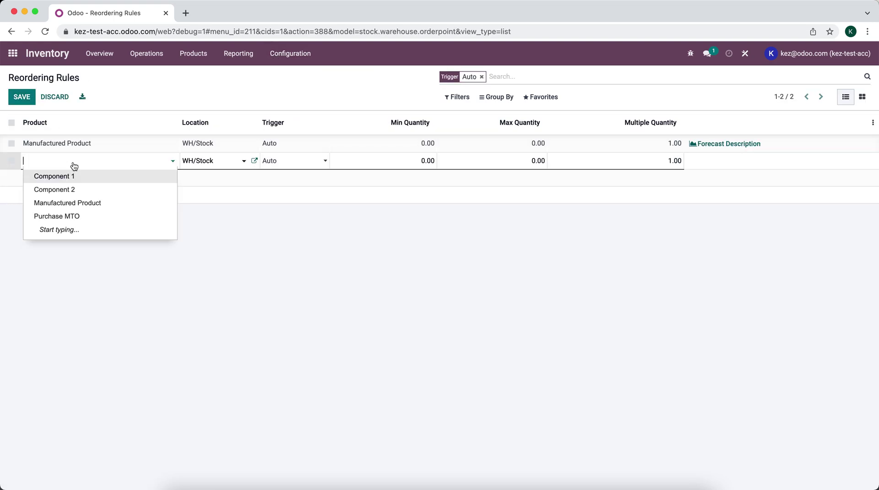
click(90, 215)
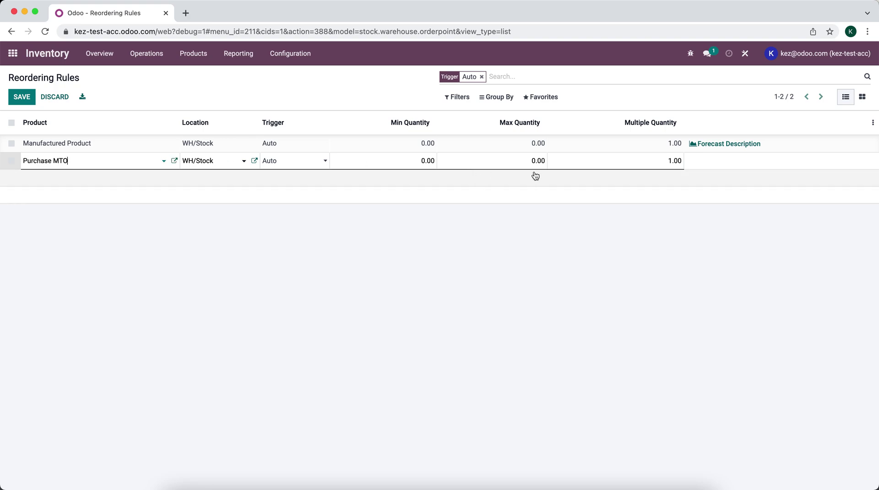
key(Return)
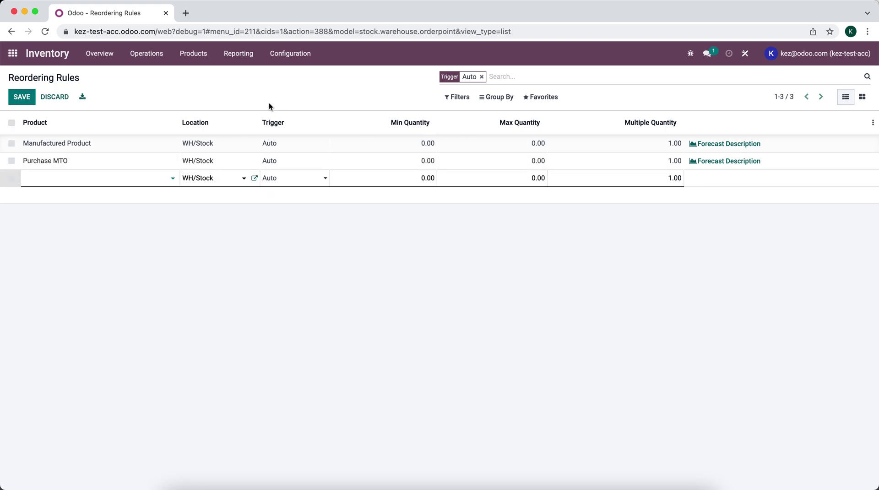
click(268, 103)
Remove the Replenish on Order (MTO) route from Purchase MTO, leaving only Buy, and save
click(191, 53)
click(196, 75)
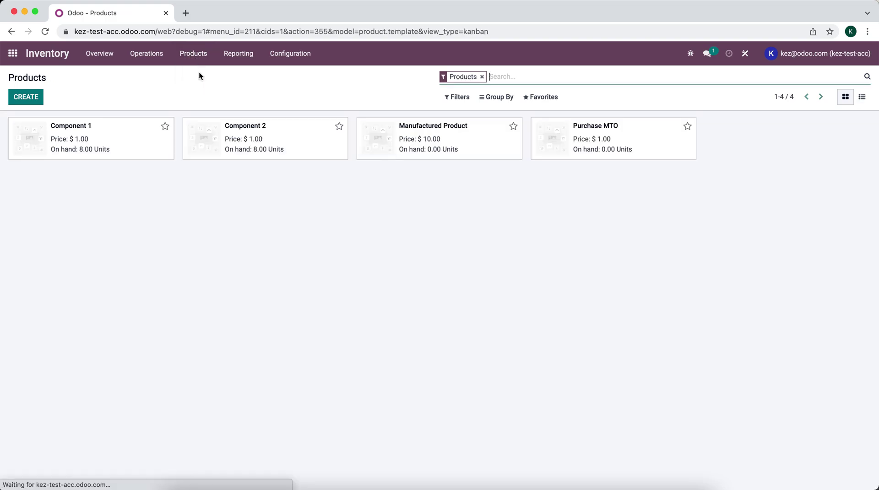
click(594, 141)
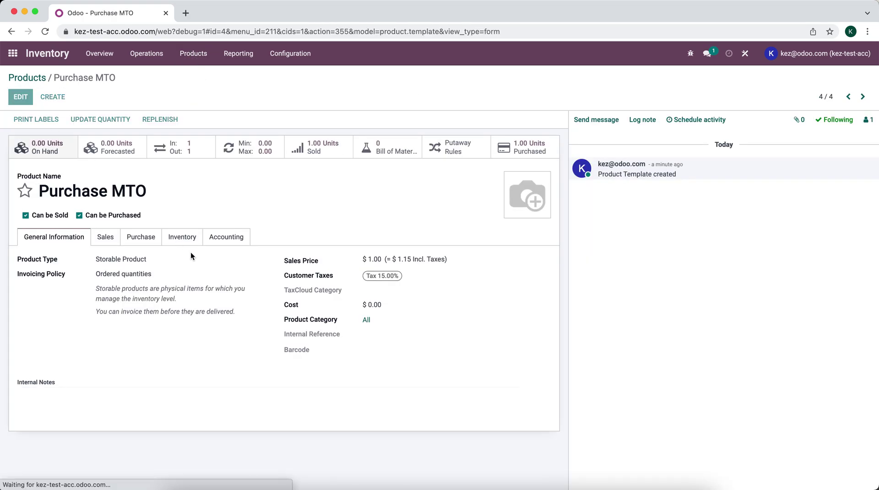
click(188, 247)
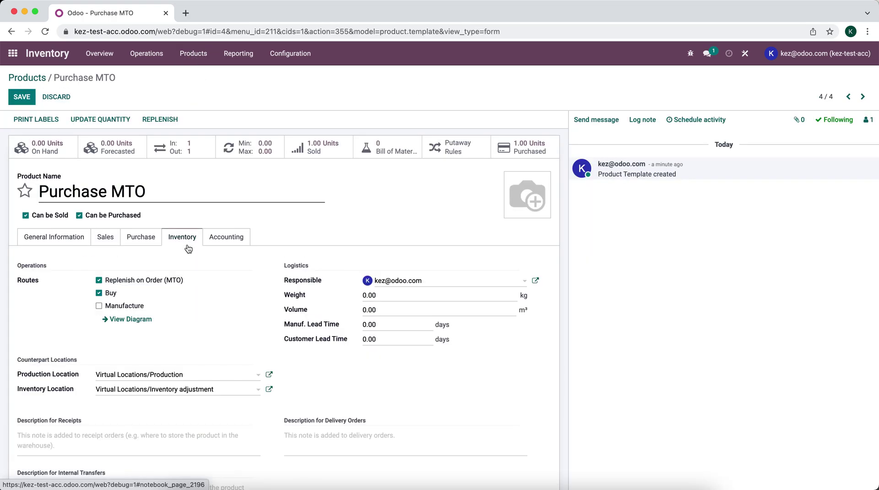
click(114, 279)
click(20, 97)
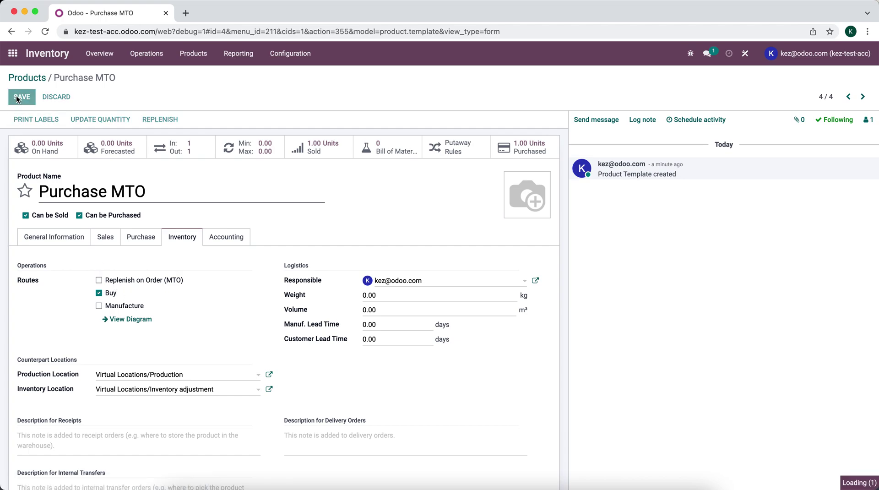
click(13, 54)
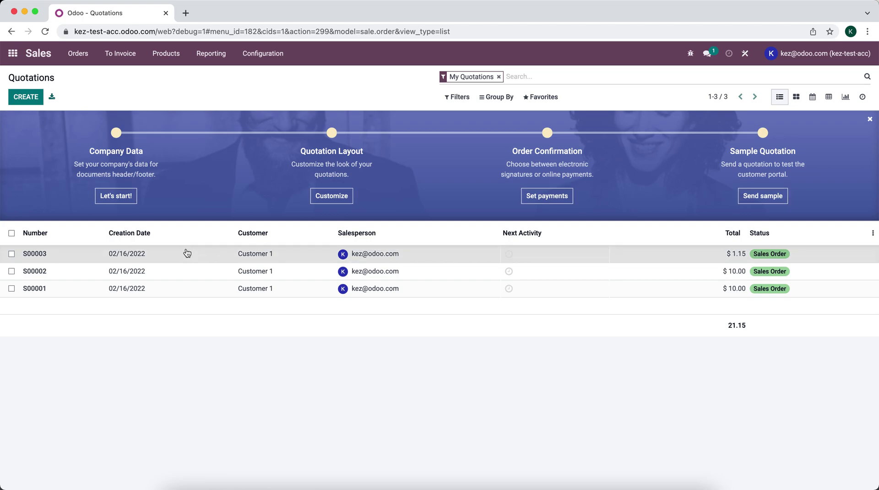
Create and confirm sales order S00004 for Customer 1 with one Purchase MTO
click(187, 251)
click(54, 97)
click(156, 213)
click(152, 224)
click(49, 299)
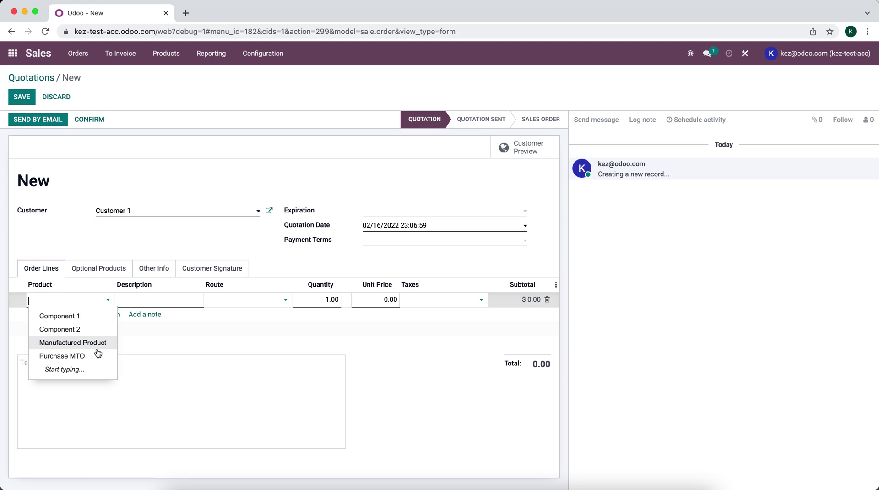
click(97, 355)
click(81, 118)
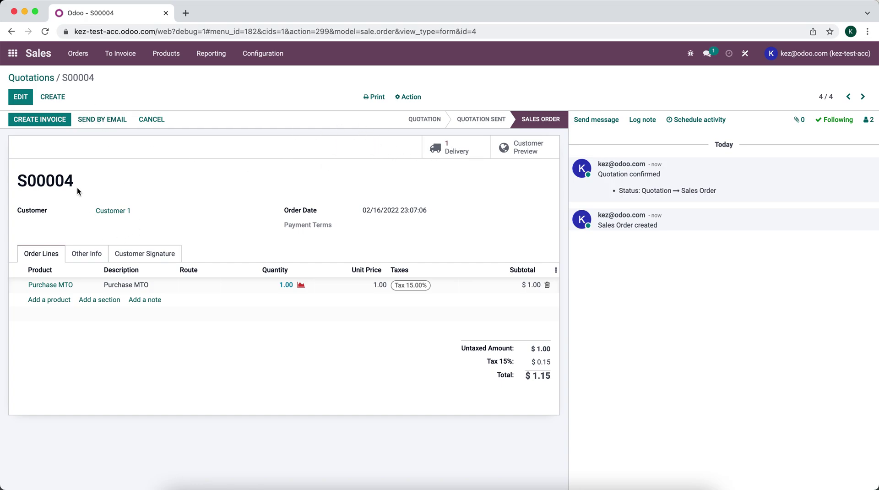
click(7, 52)
click(412, 229)
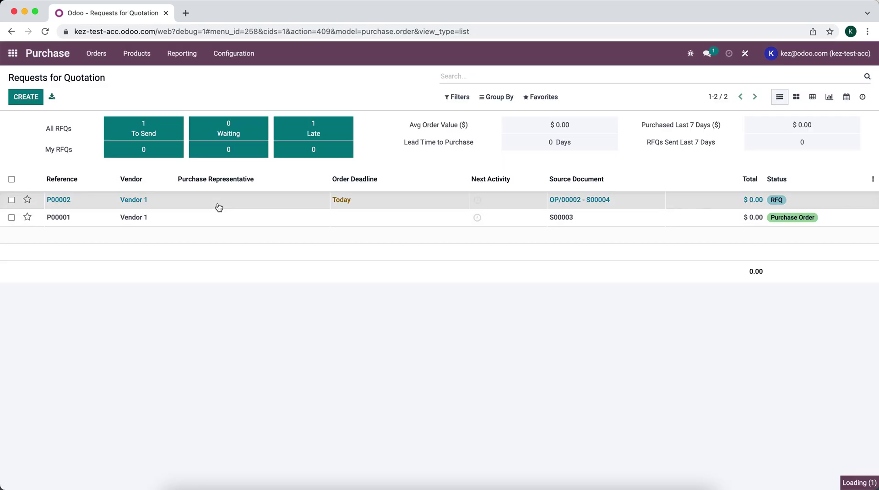
Confirm RFQ P00002 as a purchase order and validate its receipt WH/IN/00002
click(218, 207)
click(123, 272)
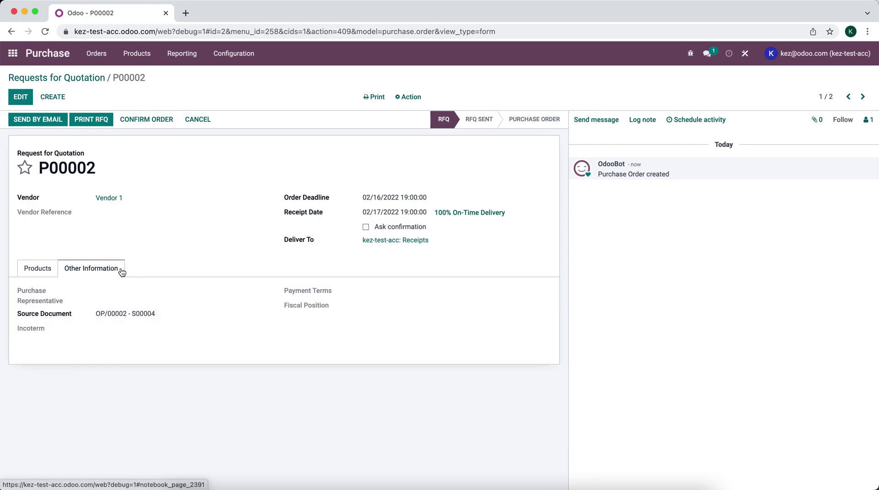
drag(166, 323, 103, 313)
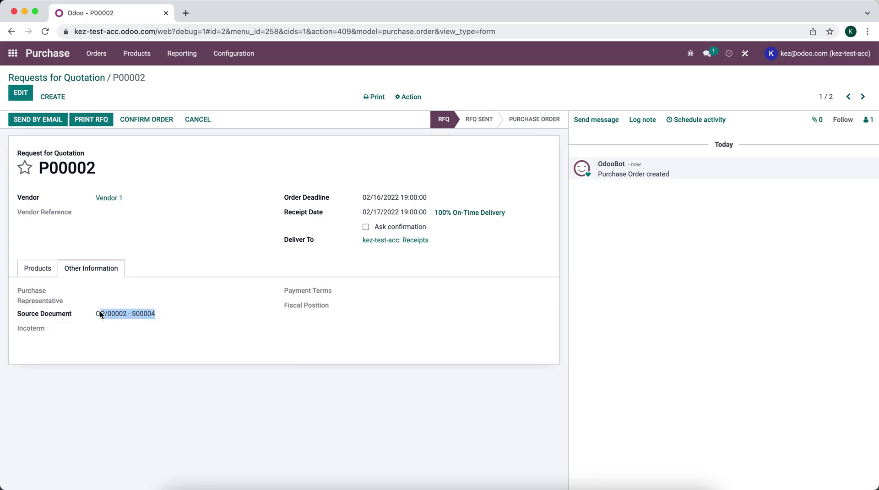
click(31, 268)
click(140, 123)
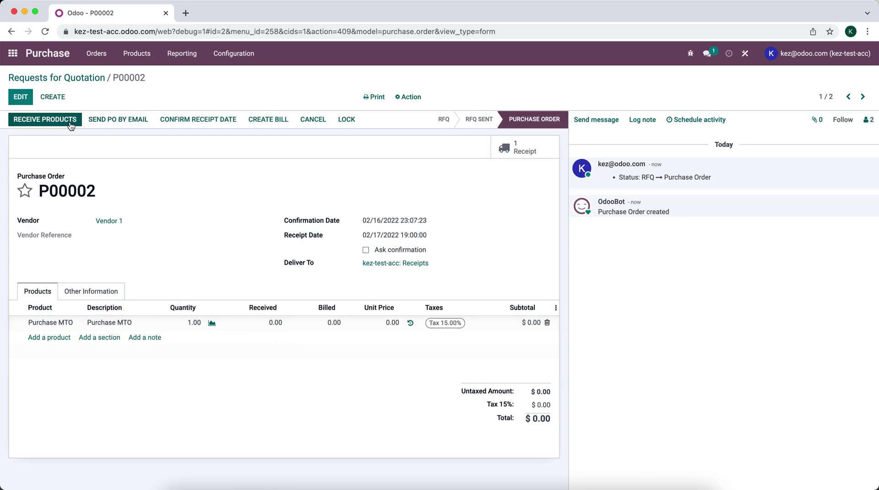
click(69, 122)
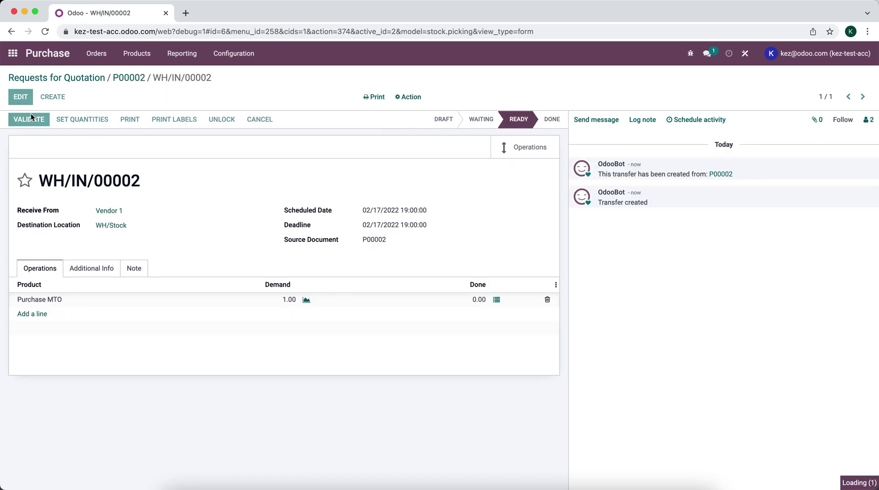
click(31, 117)
click(210, 153)
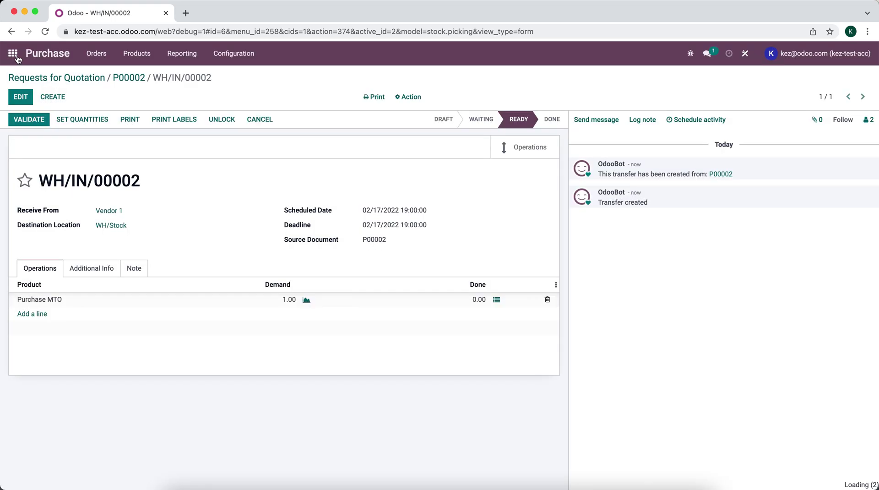
Set quantities and validate delivery WH/OUT/00004
click(13, 53)
click(476, 235)
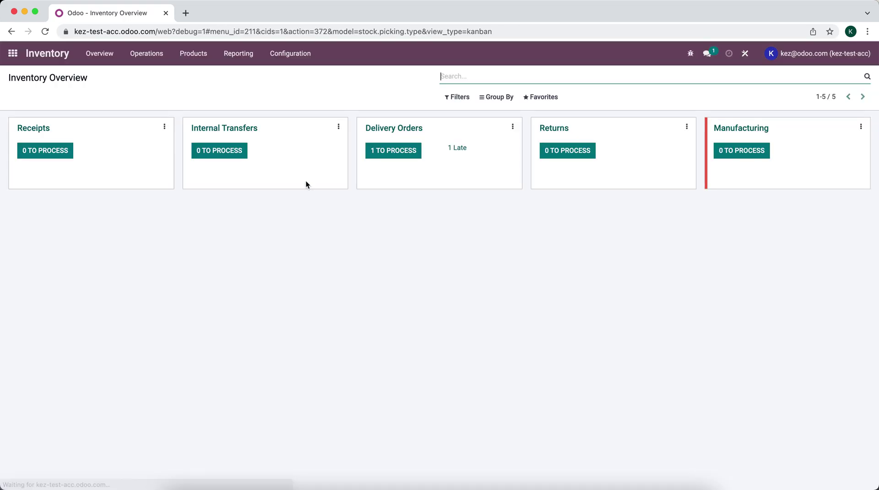
click(406, 147)
click(83, 143)
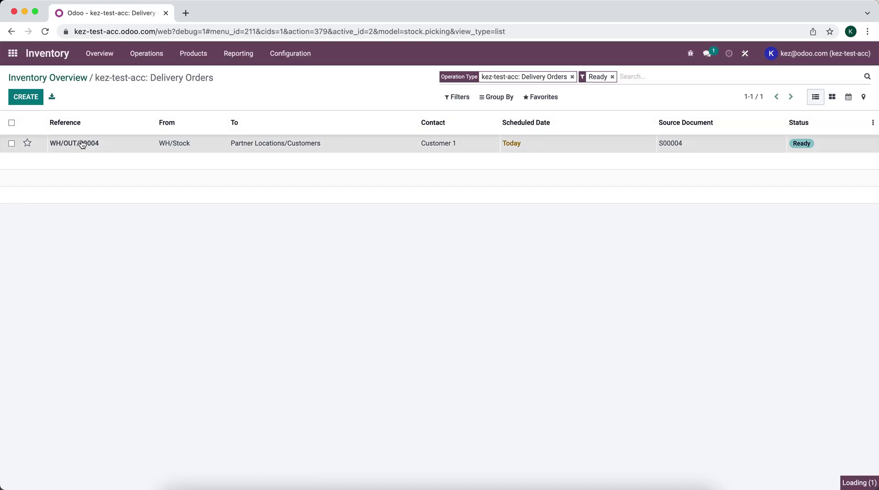
click(58, 120)
click(28, 119)
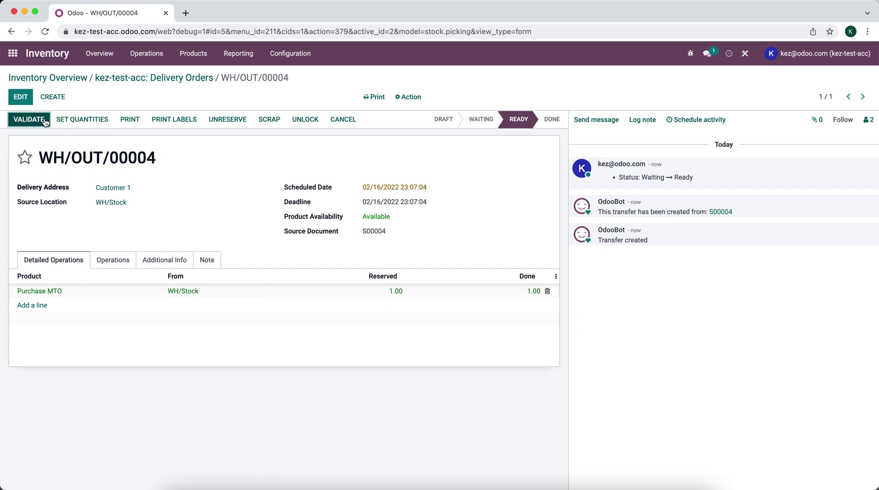
click(16, 57)
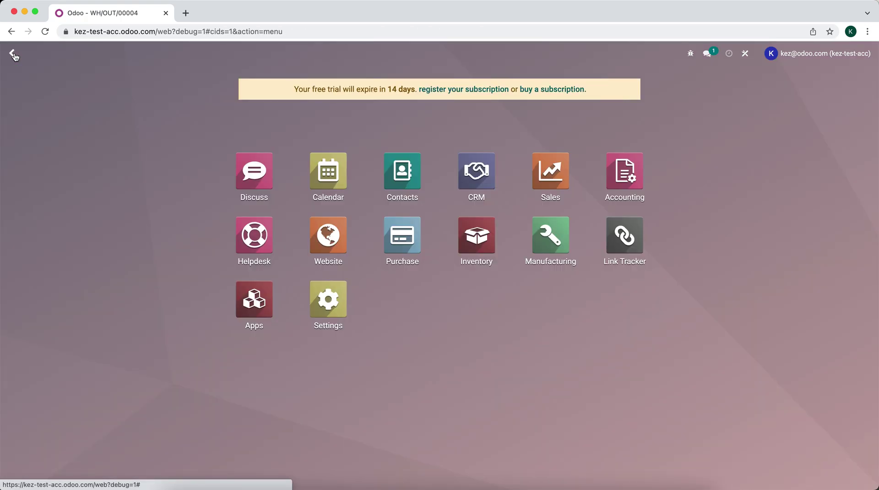